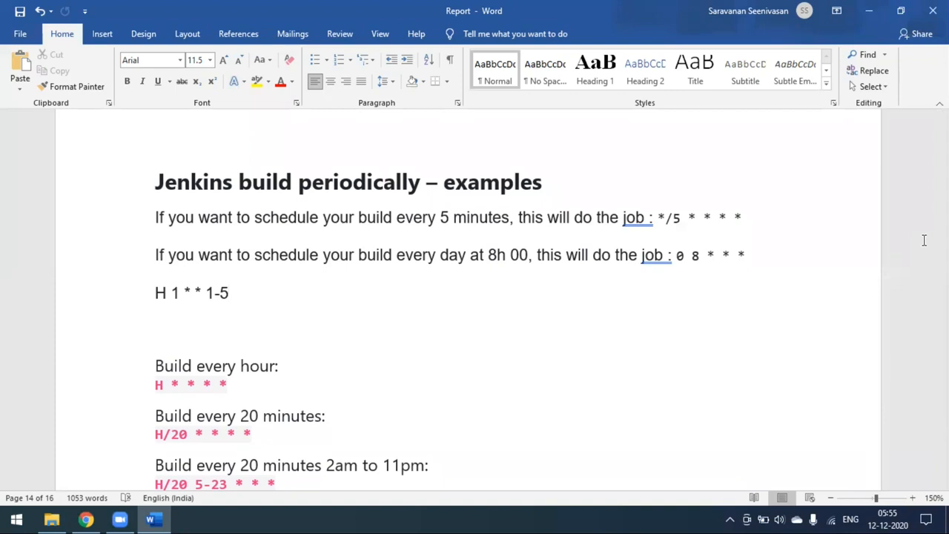
Switch to Jenkins in Chrome and open the configuration of the Github-Report project
{"action": "left_click", "coordinate": [86, 519]}
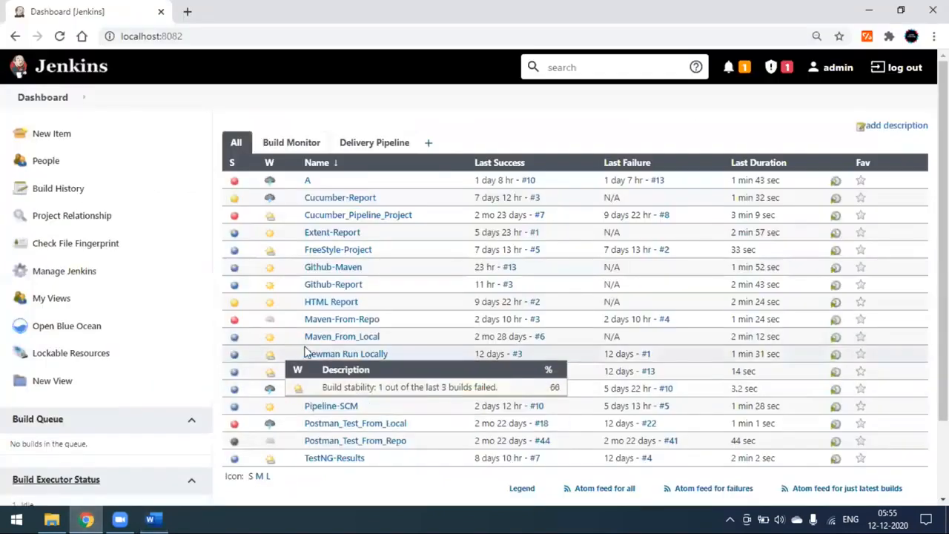
{"action": "left_click", "coordinate": [343, 290]}
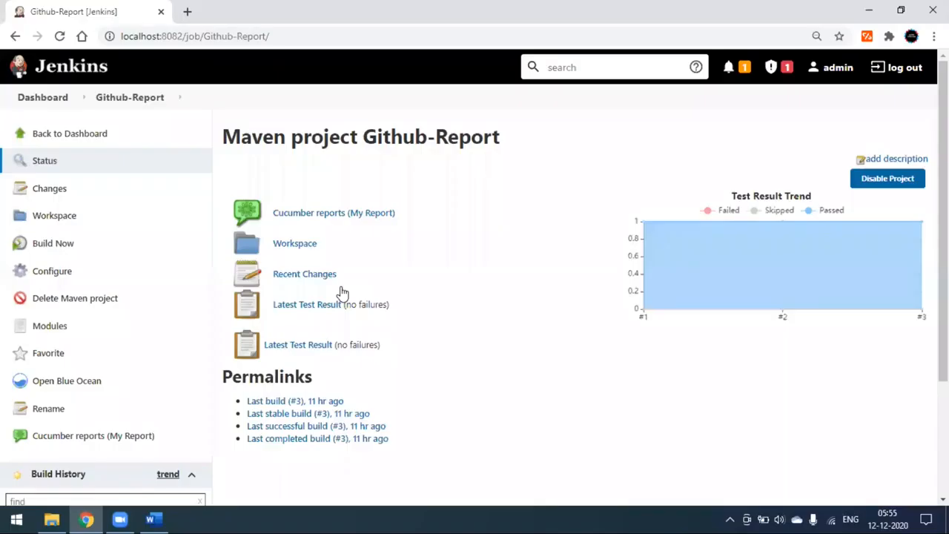
{"action": "scroll", "coordinate": [445, 311], "scroll_direction": "down", "scroll_amount": 2}
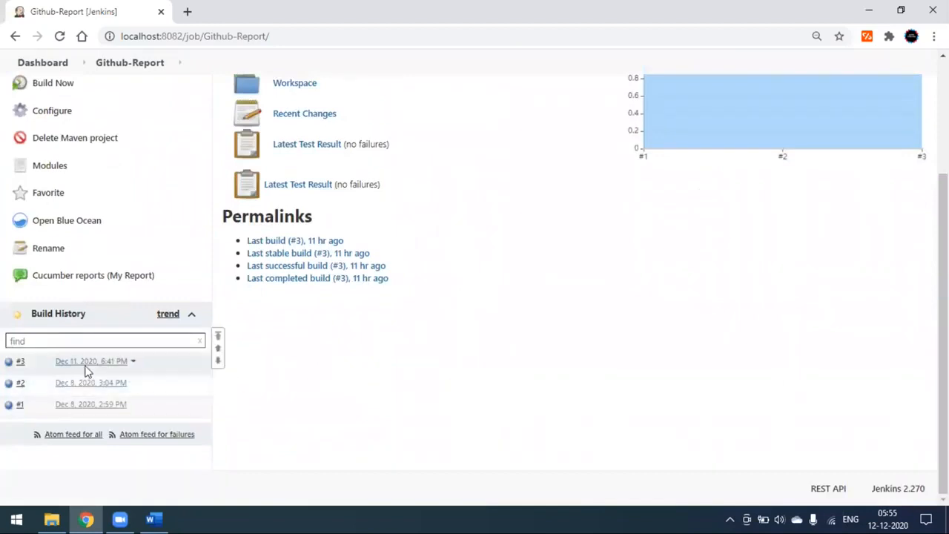
{"action": "scroll", "coordinate": [86, 371], "scroll_direction": "up", "scroll_amount": 2}
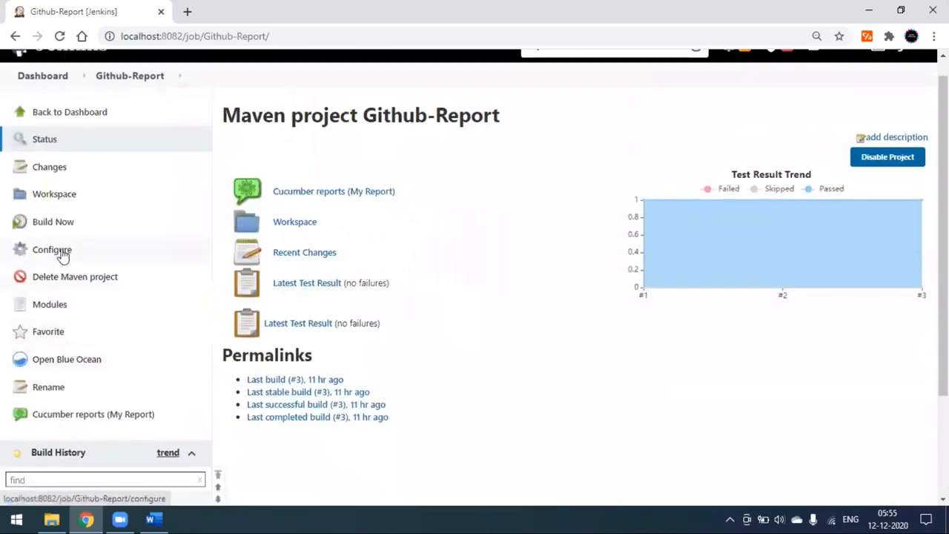
{"action": "left_click", "coordinate": [63, 251]}
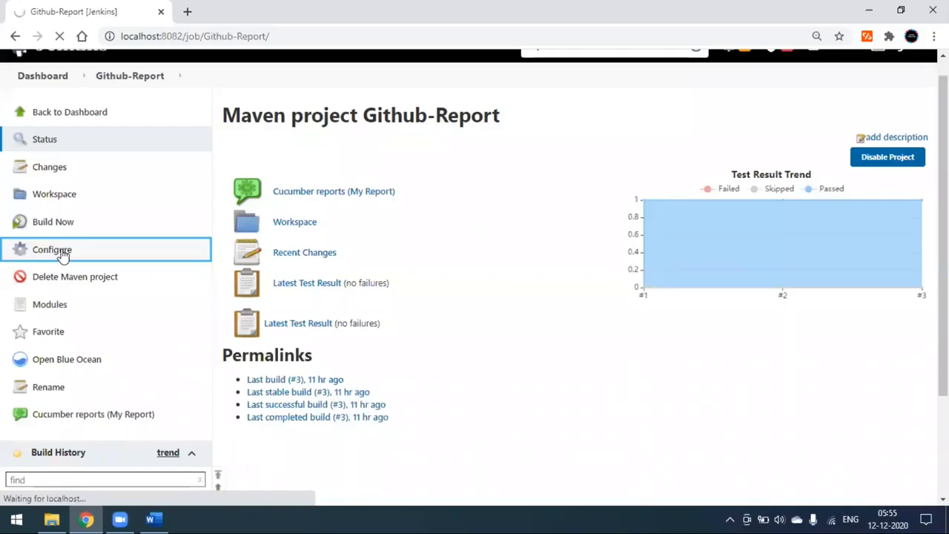
Enable the Build periodically trigger and enter the schedule "* * * * *"
{"action": "scroll", "coordinate": [62, 255], "scroll_direction": "down", "scroll_amount": 4}
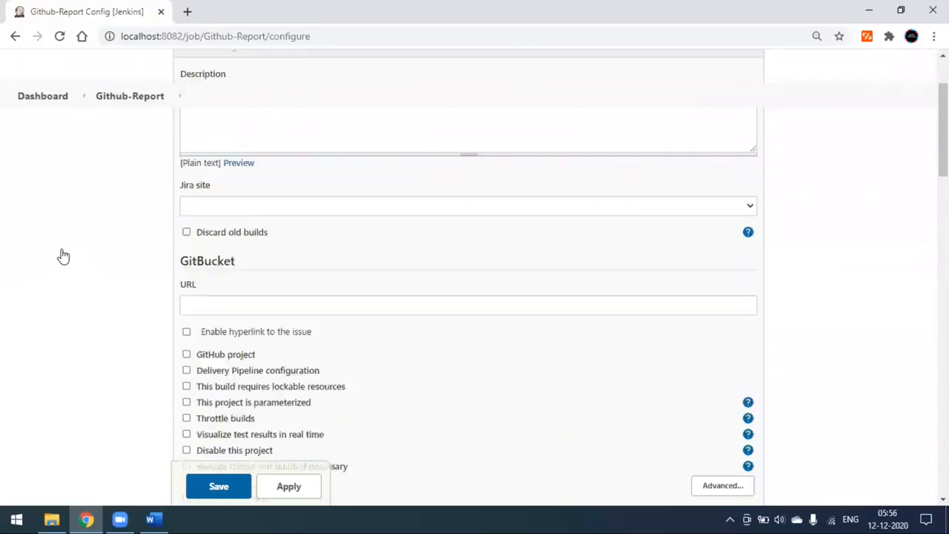
{"action": "left_click", "coordinate": [451, 88]}
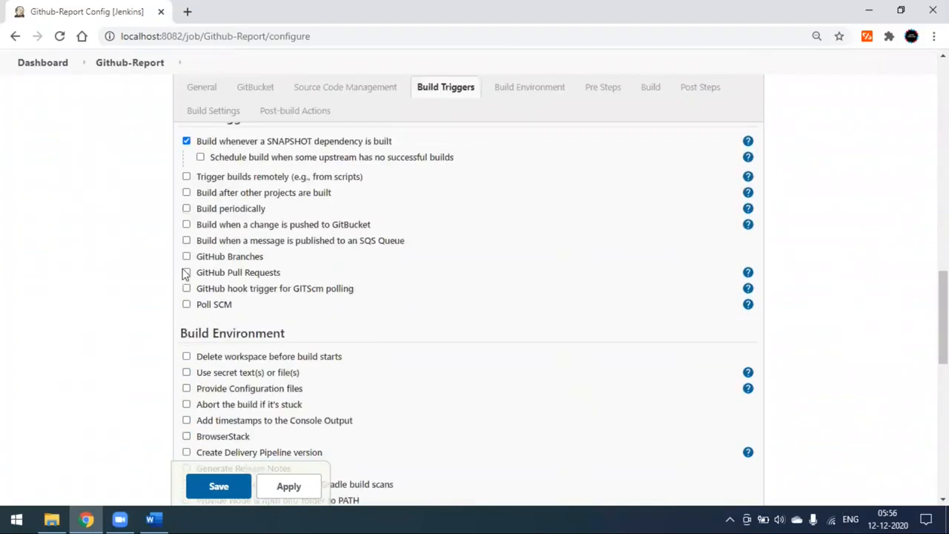
{"action": "left_click", "coordinate": [187, 209]}
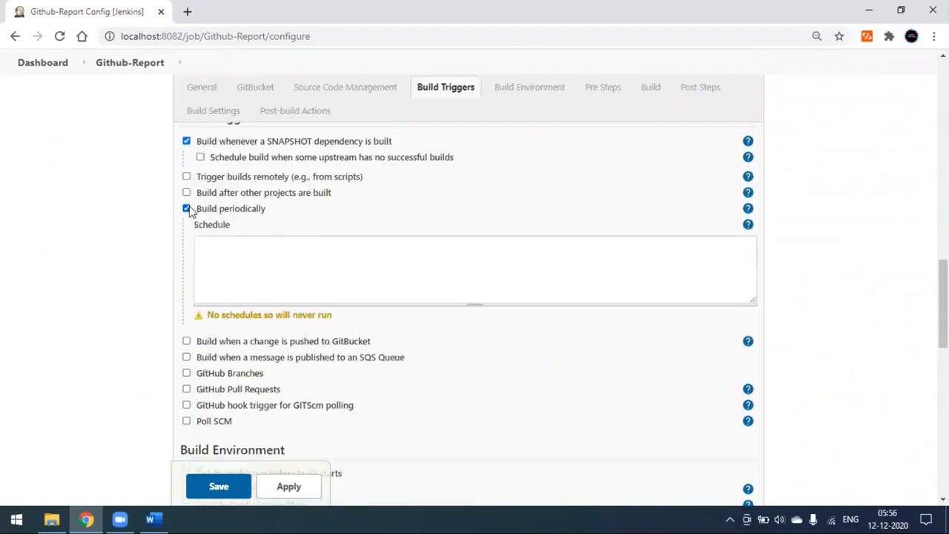
{"action": "left_click", "coordinate": [241, 256]}
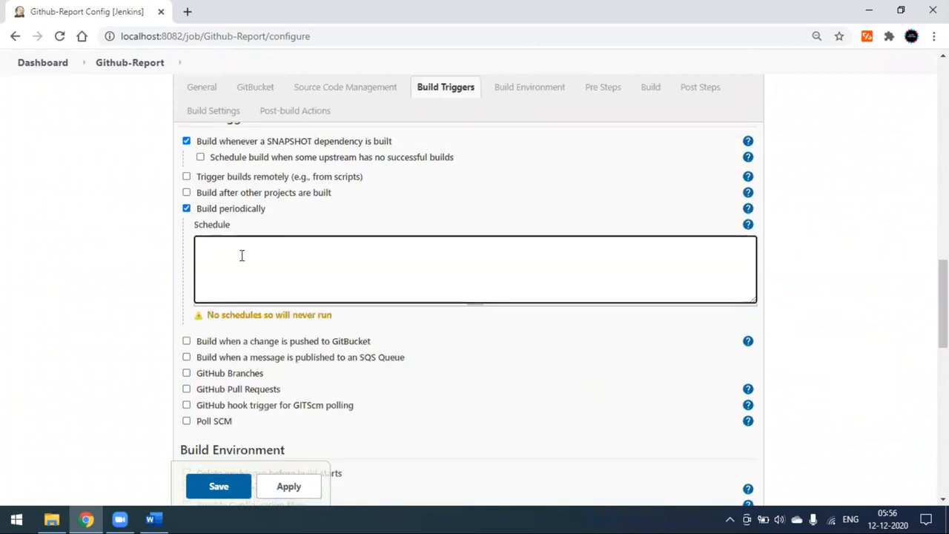
{"action": "type", "text": "* * * * *"}
Display the help for the Schedule field and review the cron field meanings, operators and example schedules
{"action": "left_click", "coordinate": [747, 227]}
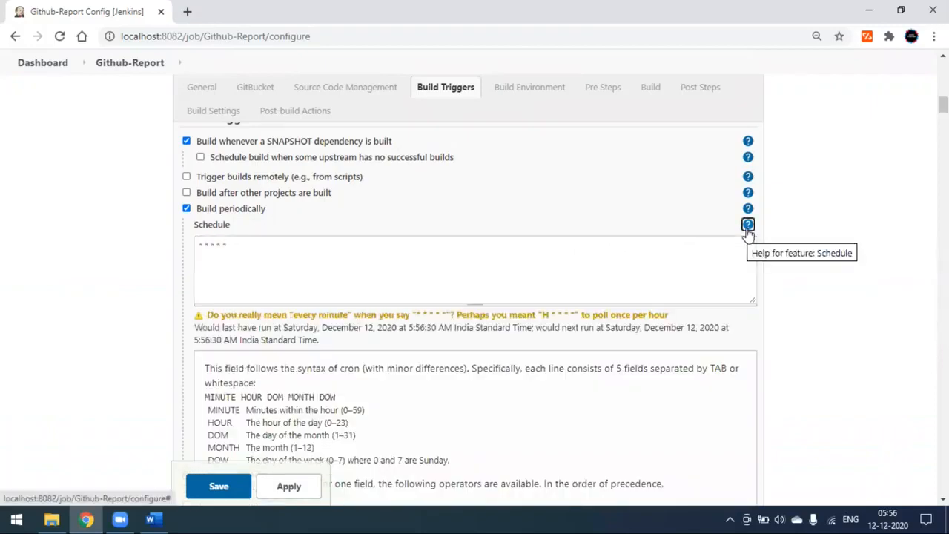
{"action": "scroll", "coordinate": [423, 418], "scroll_direction": "down", "scroll_amount": 1}
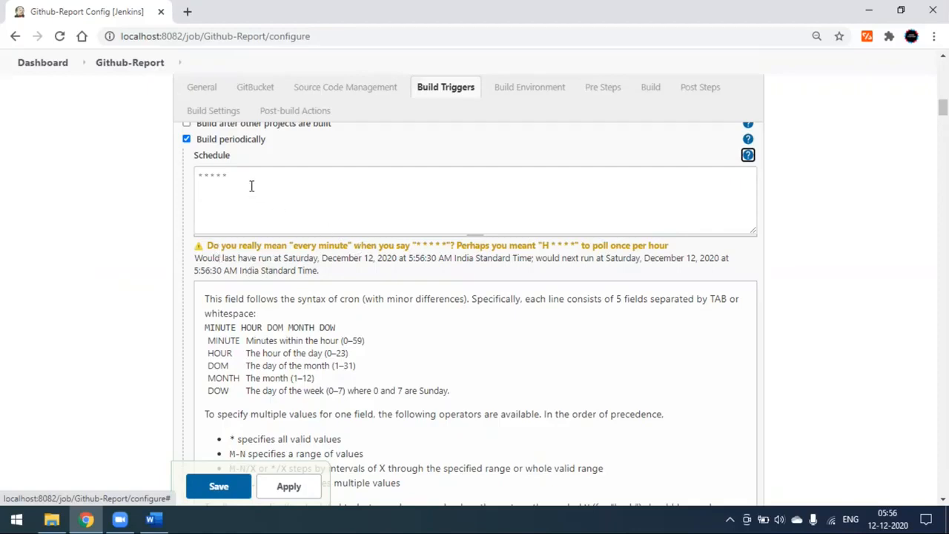
{"action": "left_click_drag", "start_coordinate": [250, 184], "coordinate": [184, 184]}
{"action": "left_click", "coordinate": [268, 201]}
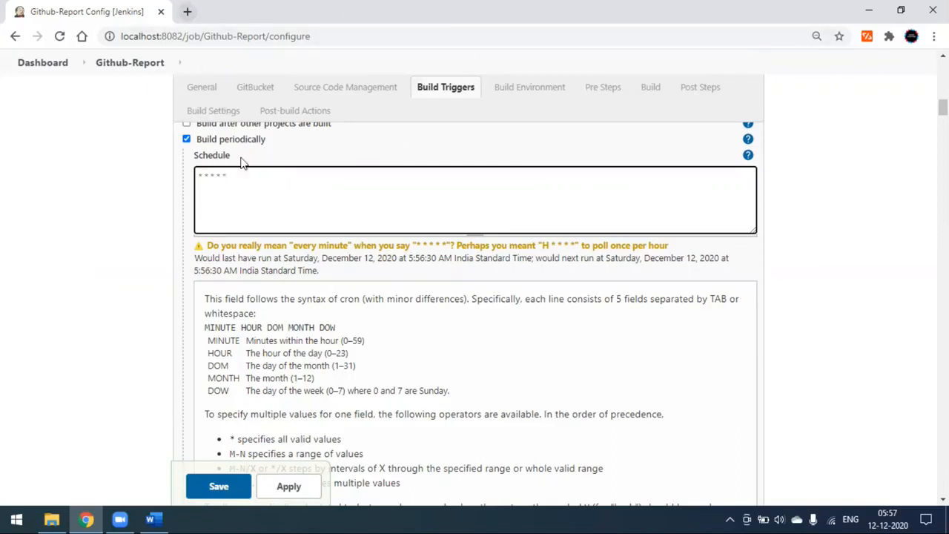
{"action": "scroll", "coordinate": [461, 364], "scroll_direction": "down", "scroll_amount": 2}
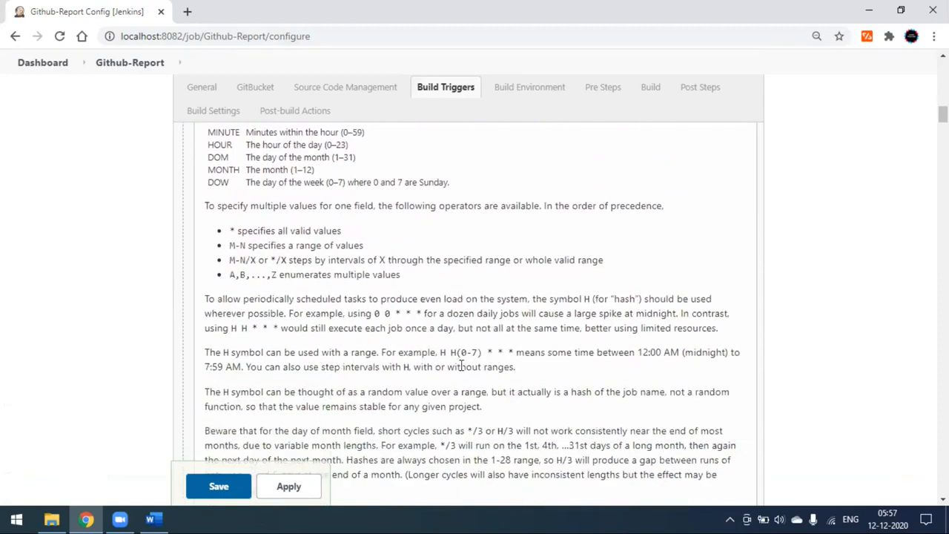
{"action": "scroll", "coordinate": [460, 365], "scroll_direction": "up", "scroll_amount": 3}
{"action": "scroll", "coordinate": [461, 365], "scroll_direction": "down", "scroll_amount": 10}
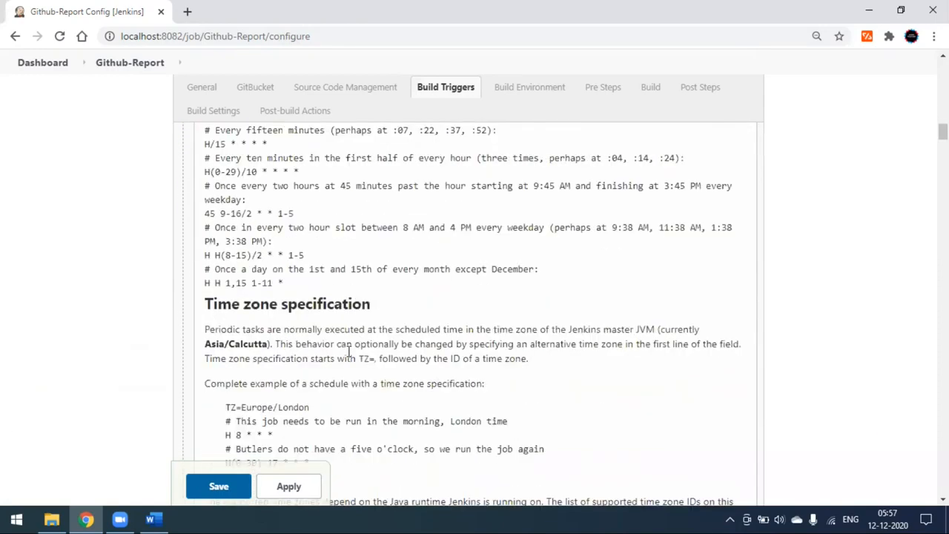
{"action": "scroll", "coordinate": [237, 248], "scroll_direction": "up", "scroll_amount": 1}
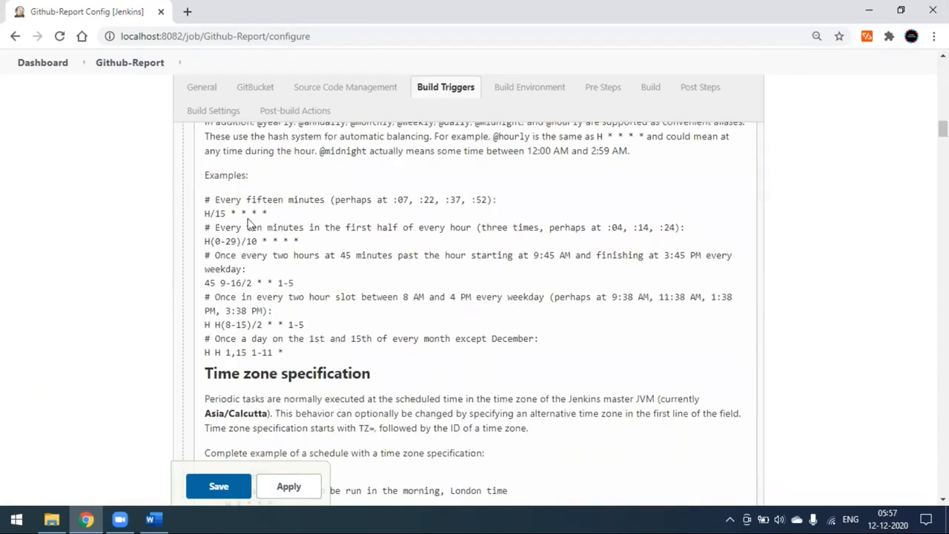
{"action": "scroll", "coordinate": [250, 257], "scroll_direction": "up", "scroll_amount": 4}
{"action": "scroll", "coordinate": [250, 257], "scroll_direction": "up", "scroll_amount": 7}
{"action": "scroll", "coordinate": [227, 384], "scroll_direction": "down", "scroll_amount": 3}
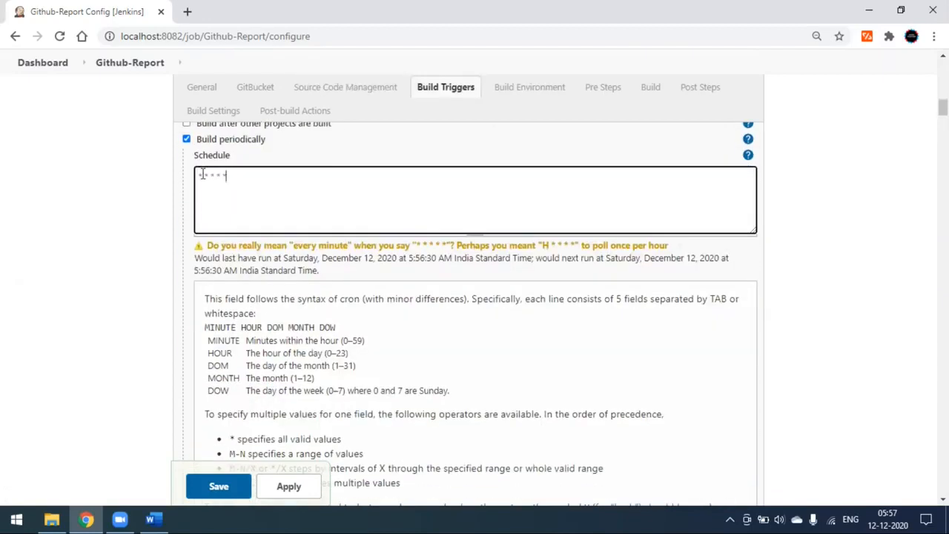
Set the minute value of the build schedule to 15, giving "15 * * * *"
{"action": "left_click", "coordinate": [202, 174]}
{"action": "key", "text": "Delete"}
{"action": "type", "text": "15"}
{"action": "left_click", "coordinate": [837, 340]}
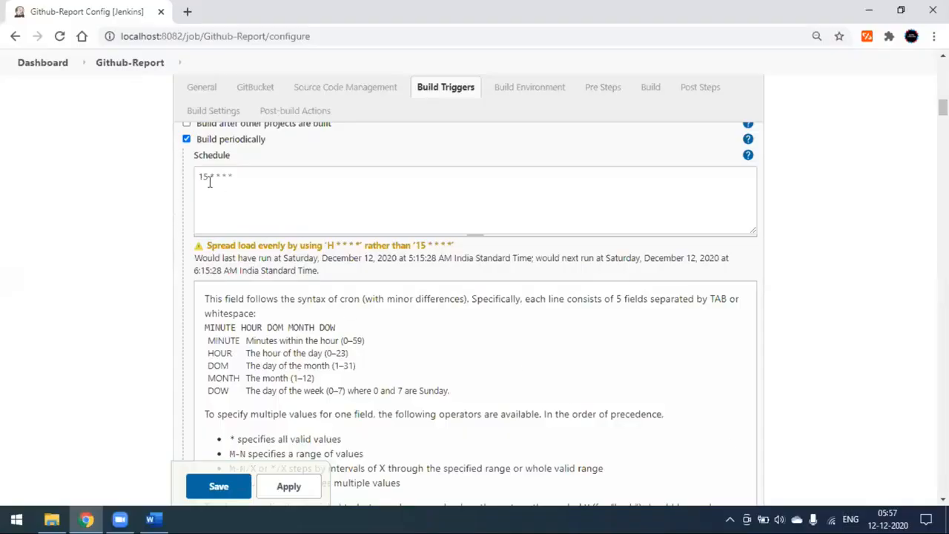
Change the build schedule to "H/15 * * * *" and check its calculated run times
{"action": "left_click", "coordinate": [199, 177]}
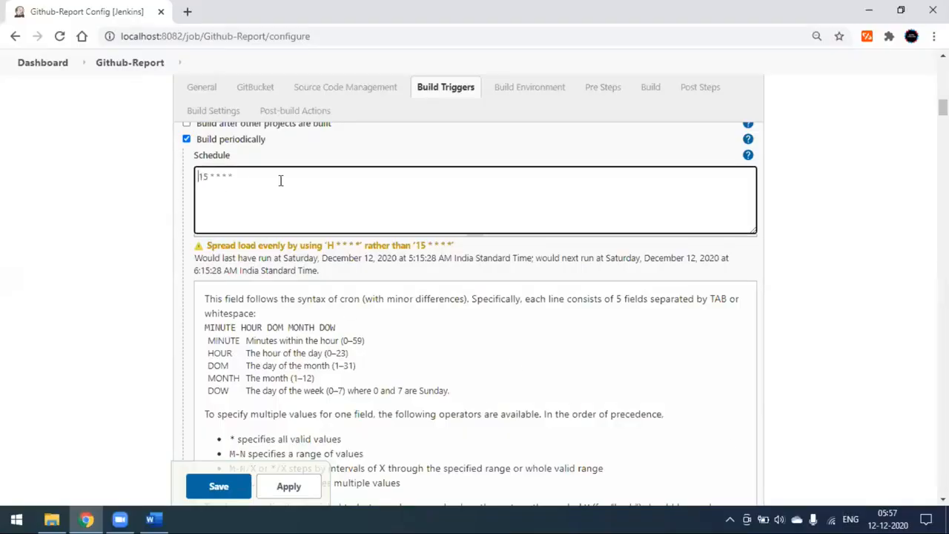
{"action": "type", "text": "H"}
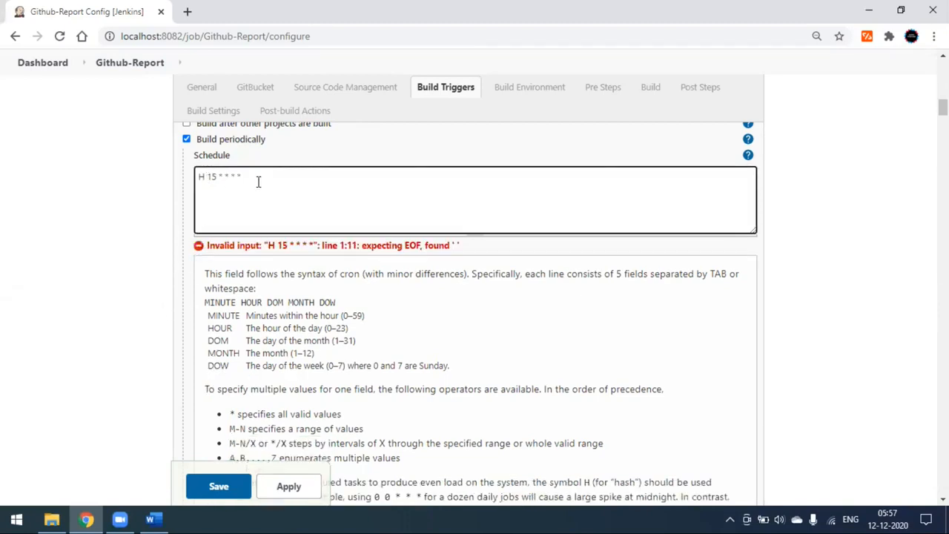
{"action": "key", "text": "BackSpace"}
{"action": "type", "text": "/"}
{"action": "left_click", "coordinate": [528, 330]}
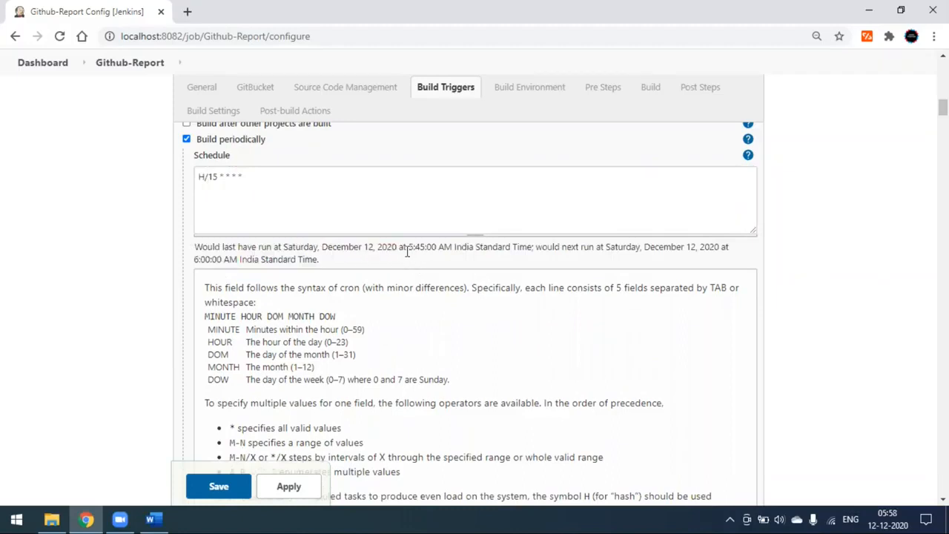
{"action": "left_click_drag", "start_coordinate": [406, 249], "coordinate": [434, 250]}
{"action": "left_click", "coordinate": [455, 249]}
Open the bookmarked Cron expression generator by Cronhub in a new browser tab
{"action": "left_click", "coordinate": [188, 16]}
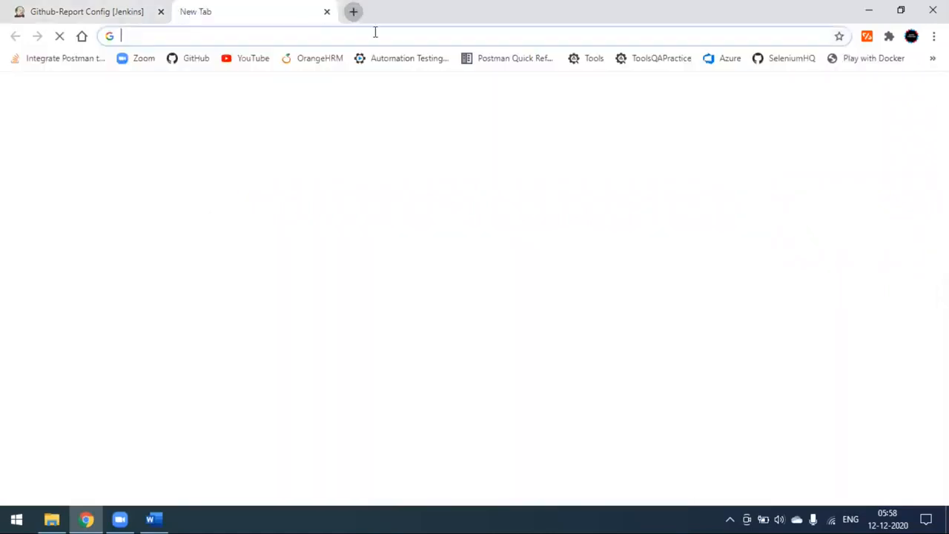
{"action": "left_click", "coordinate": [932, 58]}
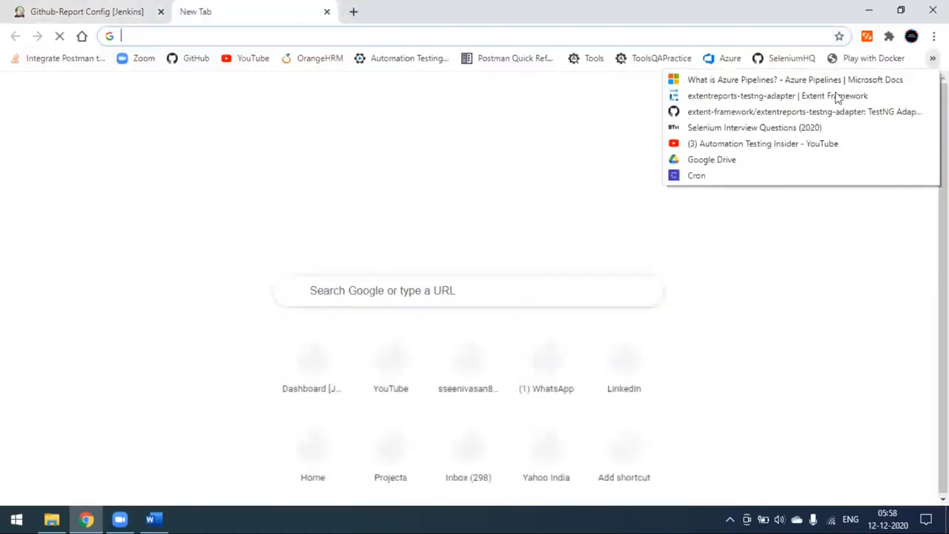
{"action": "left_click", "coordinate": [706, 173]}
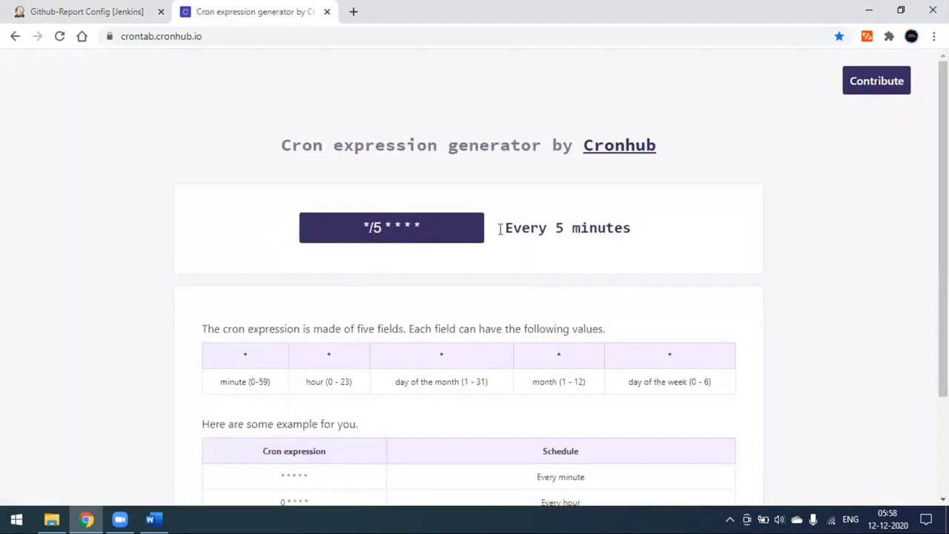
Change the generator's cron expression to the every-minute form "* * * * *"
{"action": "left_click", "coordinate": [382, 227]}
{"action": "key", "text": "BackSpace"}
{"action": "key", "text": "BackSpace"}
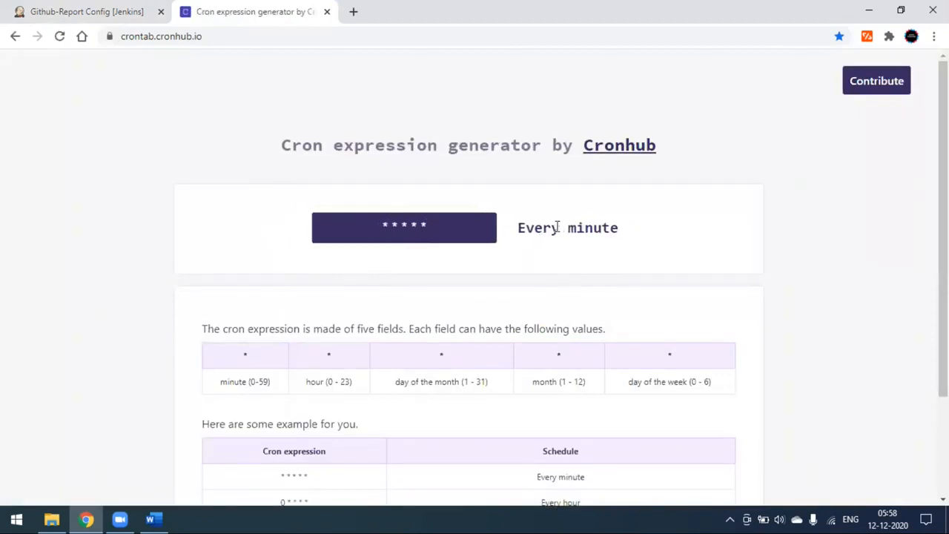
{"action": "key", "text": "BackSpace"}
{"action": "type", "text": "*"}
Set both the hour and minute fields to 10 so the cron expression reads "10 10 * * *"
{"action": "key", "text": "BackSpace"}
{"action": "type", "text": "10"}
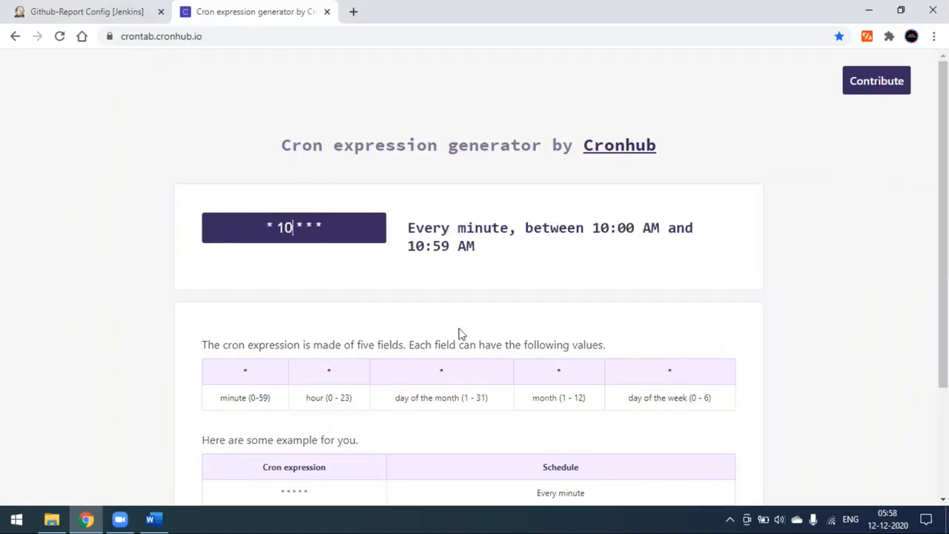
{"action": "left_click", "coordinate": [275, 226]}
{"action": "key", "text": "BackSpace"}
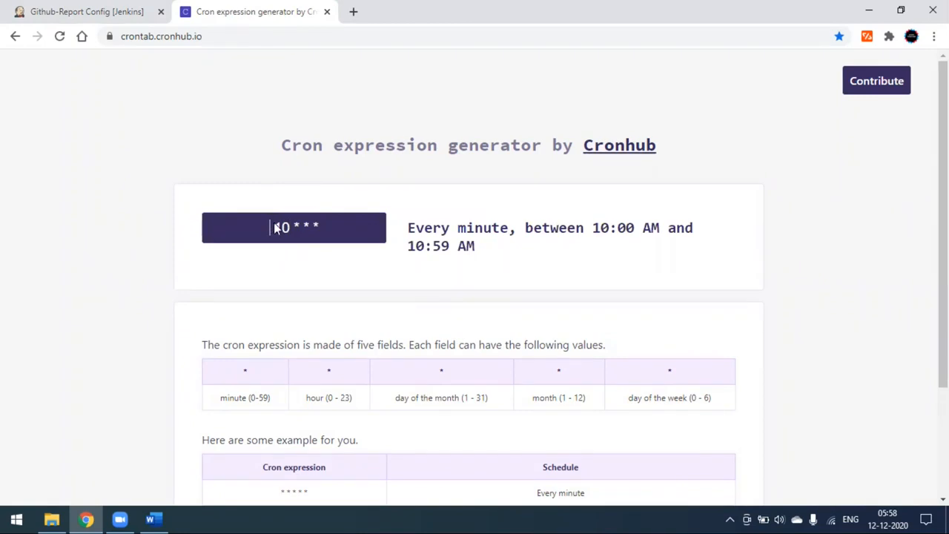
{"action": "type", "text": "10"}
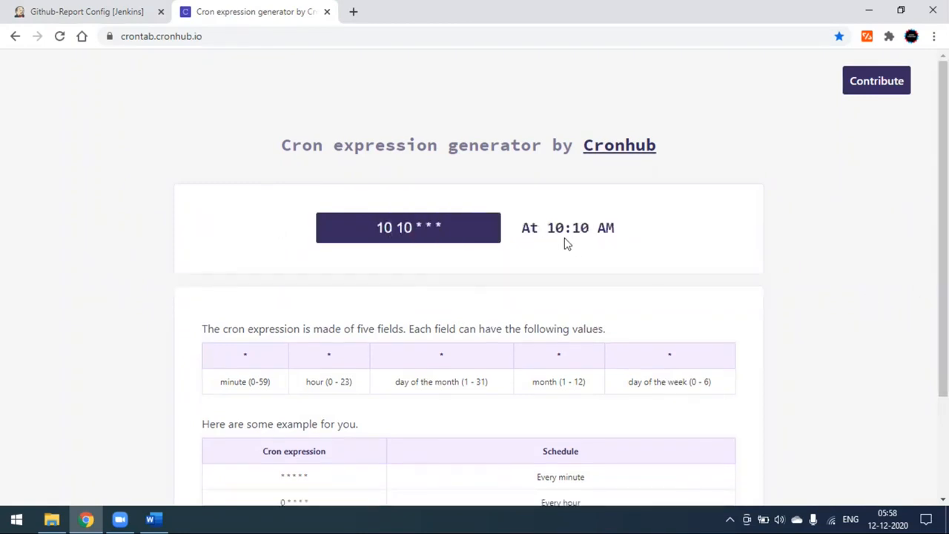
Set the day-of-month field of the cron expression to the range 1-31
{"action": "scroll", "coordinate": [453, 265], "scroll_direction": "down", "scroll_amount": 1}
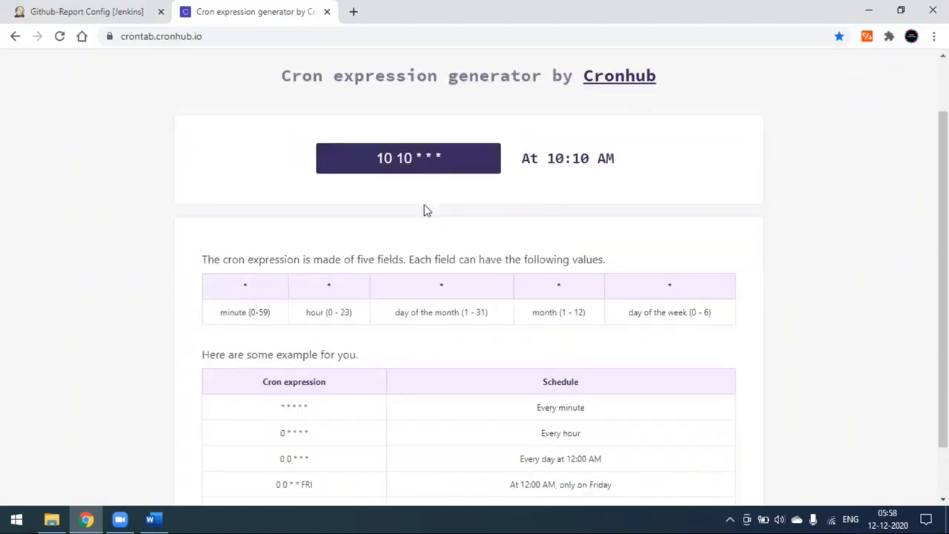
{"action": "scroll", "coordinate": [439, 191], "scroll_direction": "down", "scroll_amount": 1}
{"action": "scroll", "coordinate": [433, 188], "scroll_direction": "up", "scroll_amount": 1}
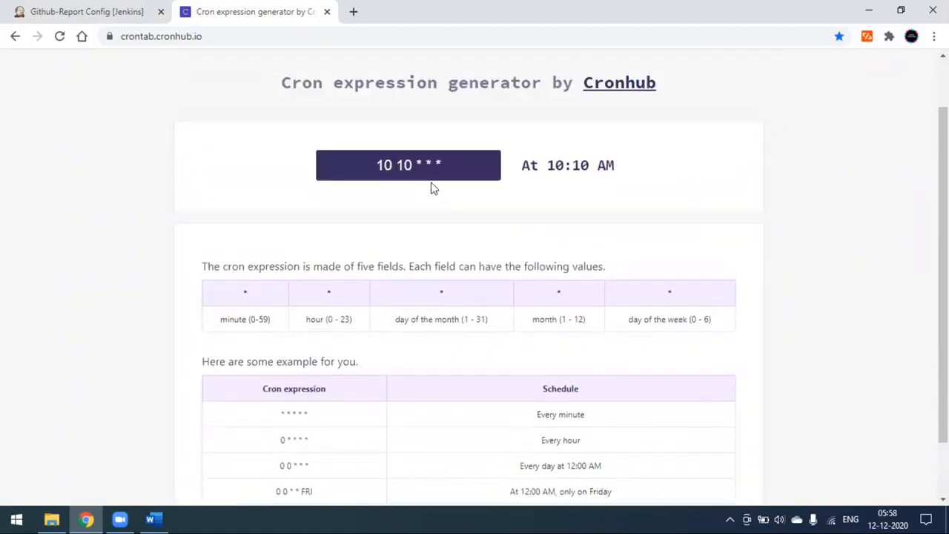
{"action": "left_click", "coordinate": [424, 164]}
{"action": "key", "text": "BackSpace"}
{"action": "type", "text": "1"}
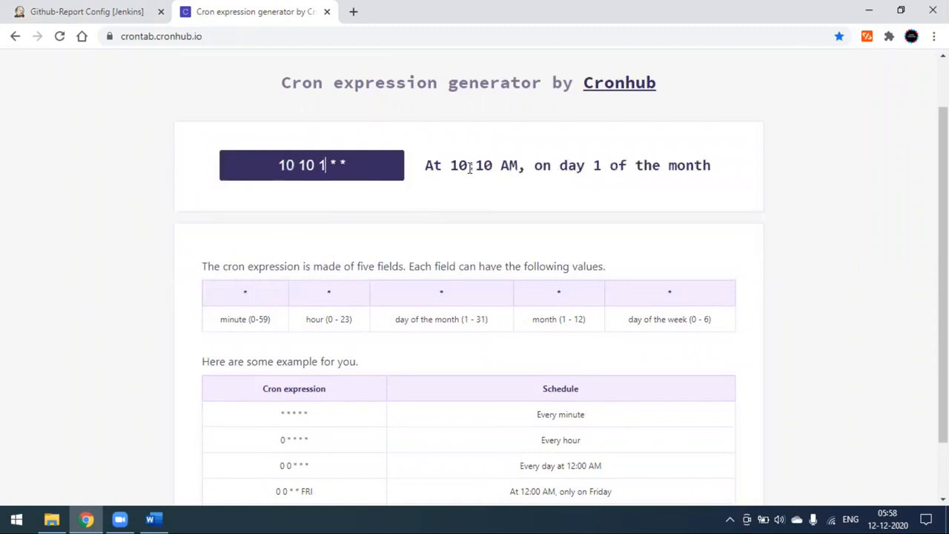
{"action": "type", "text": "-31"}
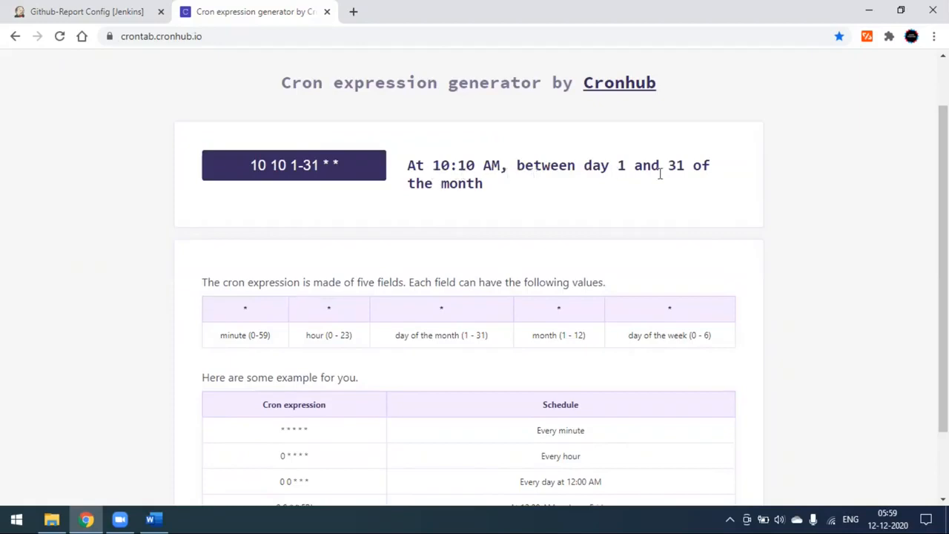
Set the month field of the cron expression to the range 1-12
{"action": "left_click", "coordinate": [332, 163]}
{"action": "key", "text": "BackSpace"}
{"action": "type", "text": "1-1"}
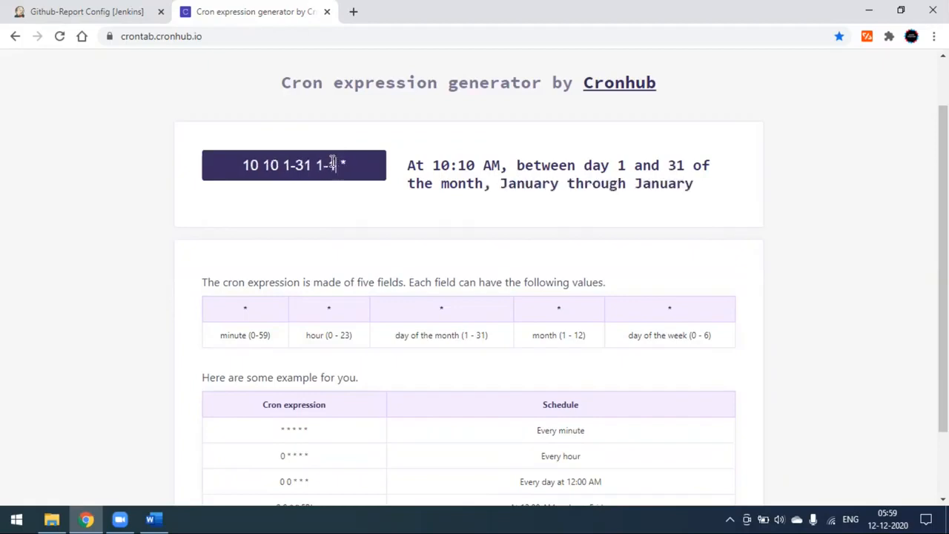
{"action": "type", "text": "2"}
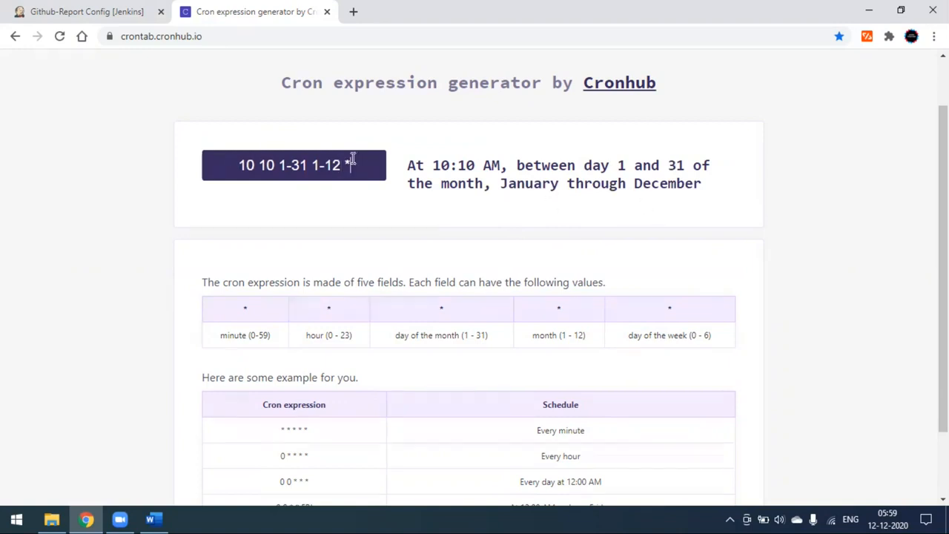
Set the day-of-week field of the cron expression to the range 1-5
{"action": "key", "text": "BackSpace"}
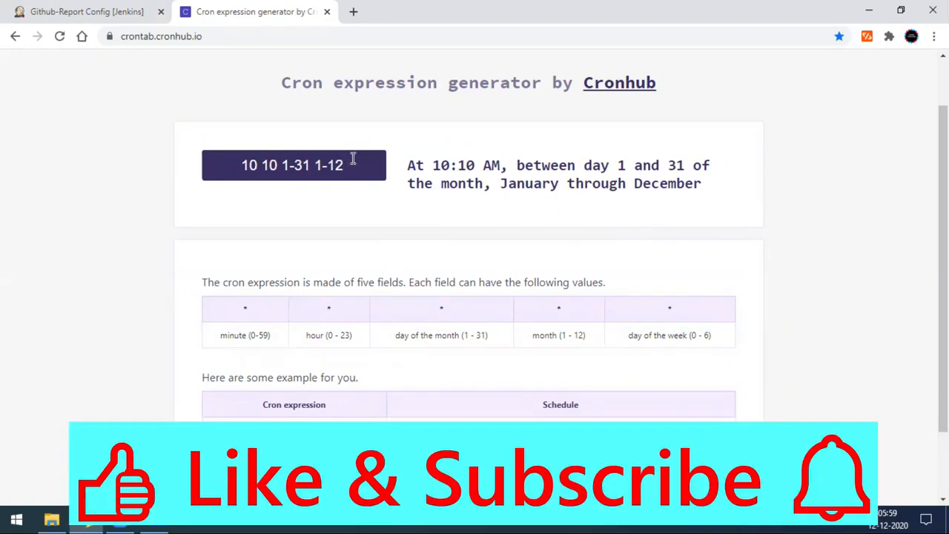
{"action": "type", "text": "1-"}
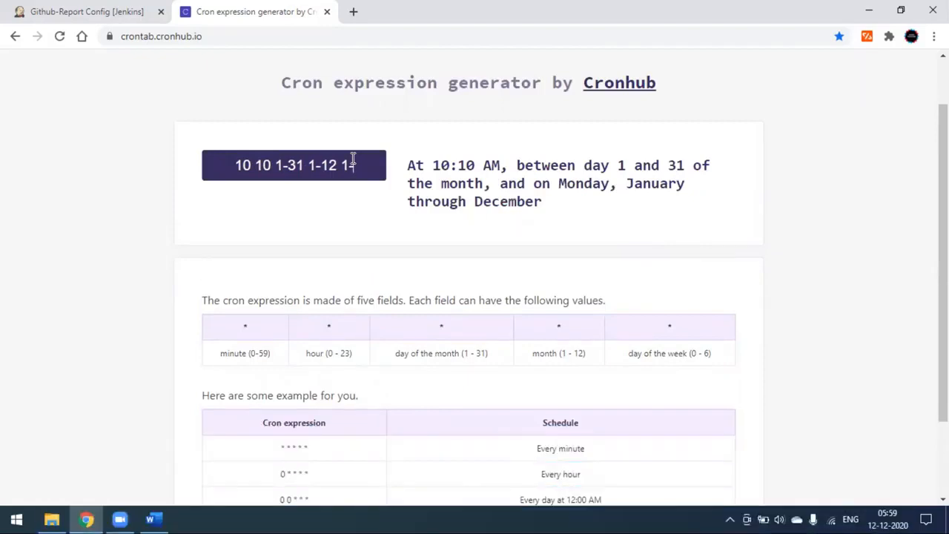
{"action": "type", "text": "5"}
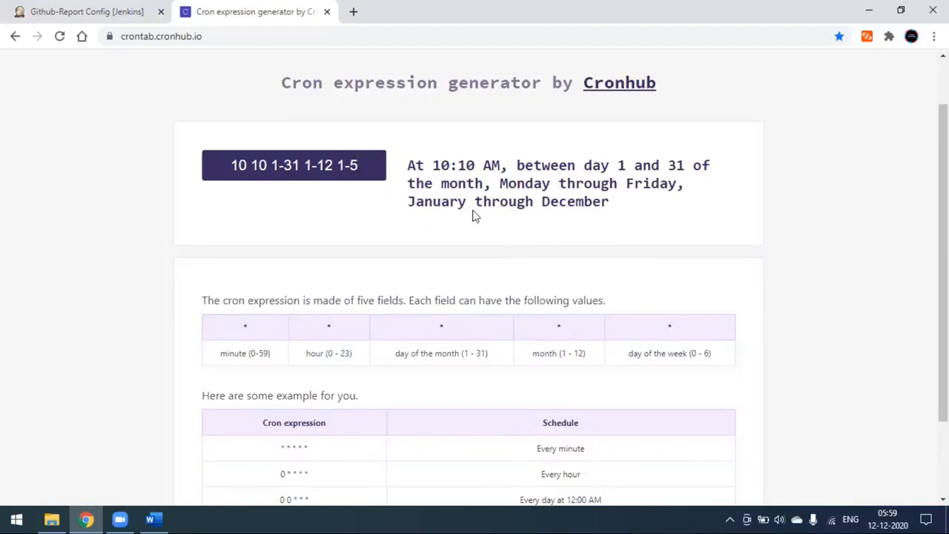
{"action": "scroll", "coordinate": [475, 215], "scroll_direction": "down", "scroll_amount": 1}
Back in the Jenkins Github-Report configuration, set the periodic build schedule to "H/2 * * * *" and save the job
{"action": "left_click", "coordinate": [108, 11]}
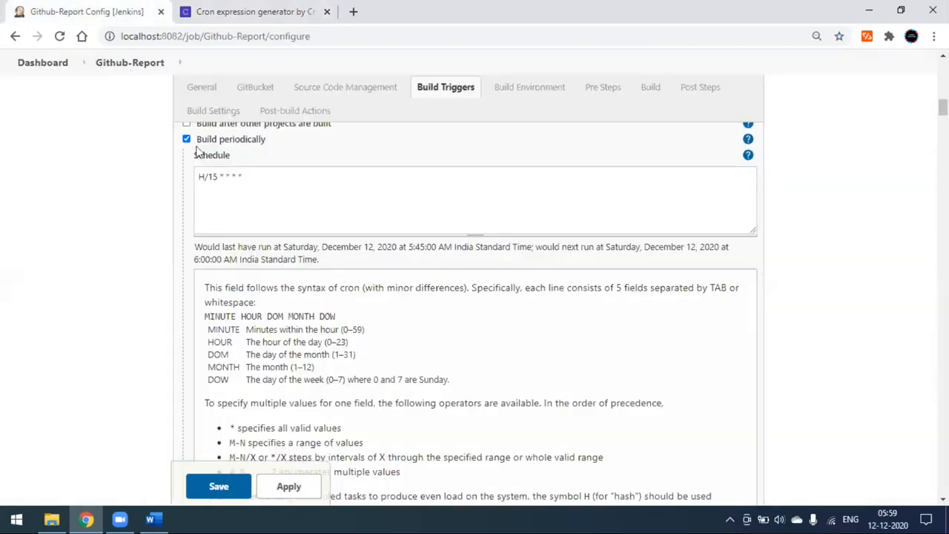
{"action": "left_click", "coordinate": [220, 176]}
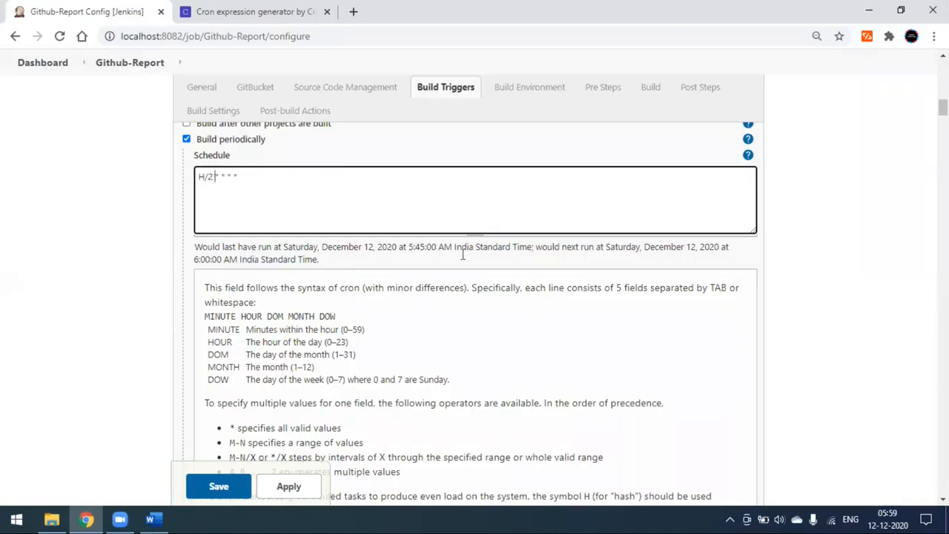
{"action": "left_click", "coordinate": [778, 300]}
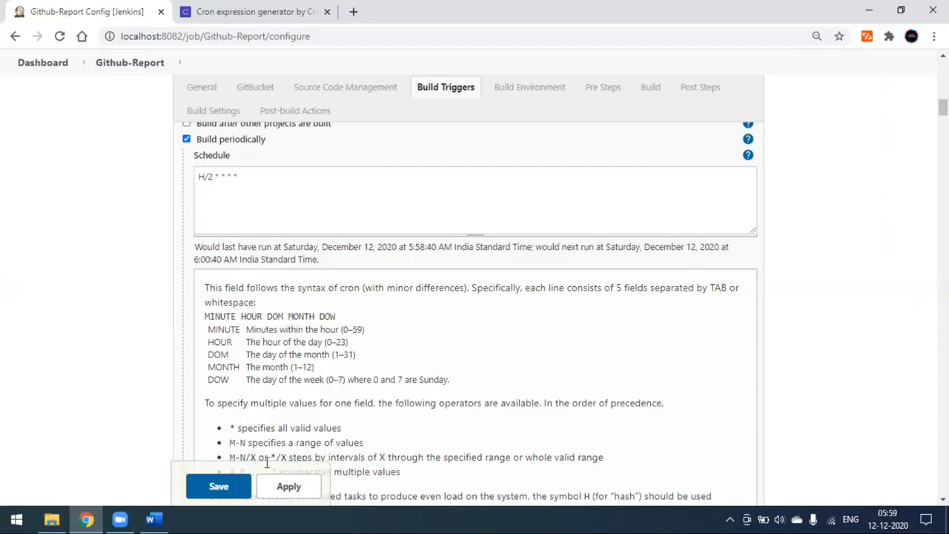
{"action": "left_click", "coordinate": [289, 487]}
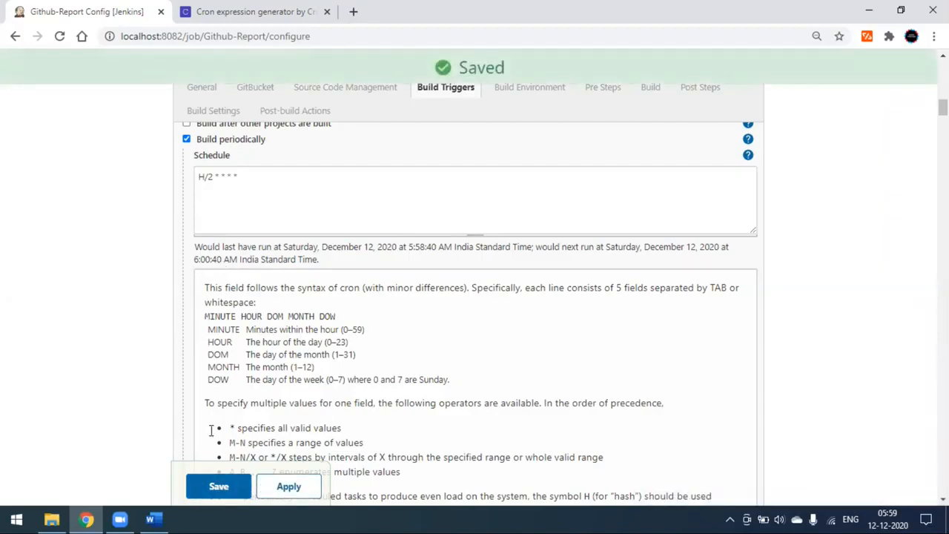
{"action": "left_click", "coordinate": [222, 491]}
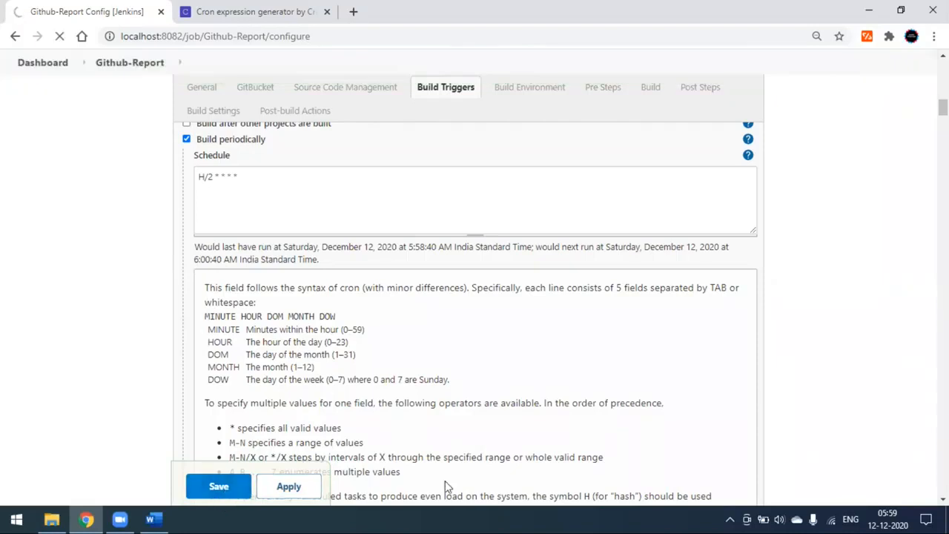
Refresh the project's build history and open the console output of build #4 to check what started it
{"action": "mouse_move", "coordinate": [885, 516]}
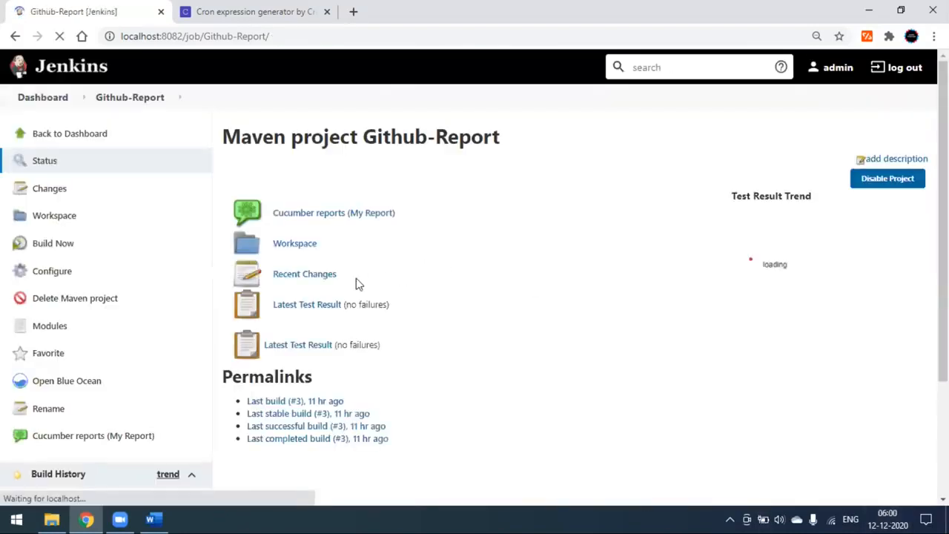
{"action": "scroll", "coordinate": [356, 285], "scroll_direction": "down", "scroll_amount": 1}
{"action": "scroll", "coordinate": [356, 284], "scroll_direction": "down", "scroll_amount": 1}
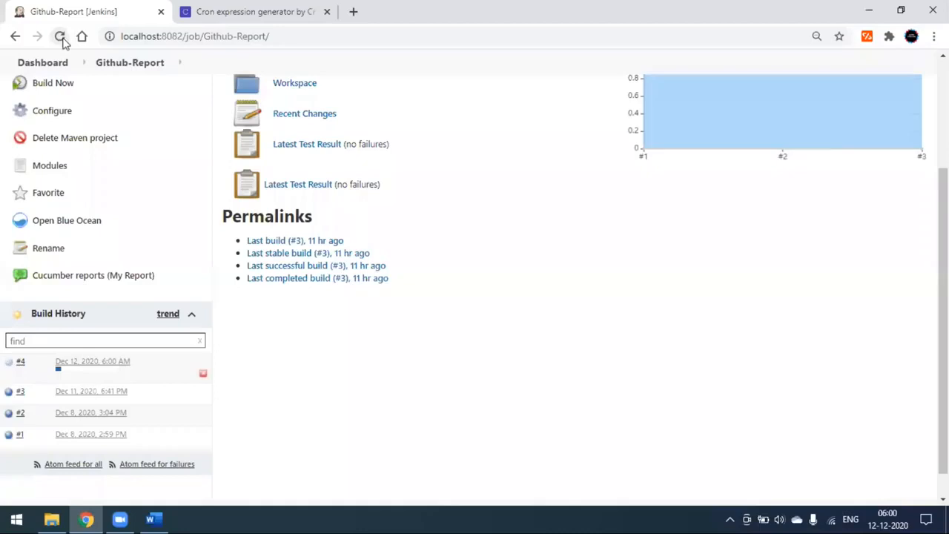
{"action": "left_click", "coordinate": [59, 36]}
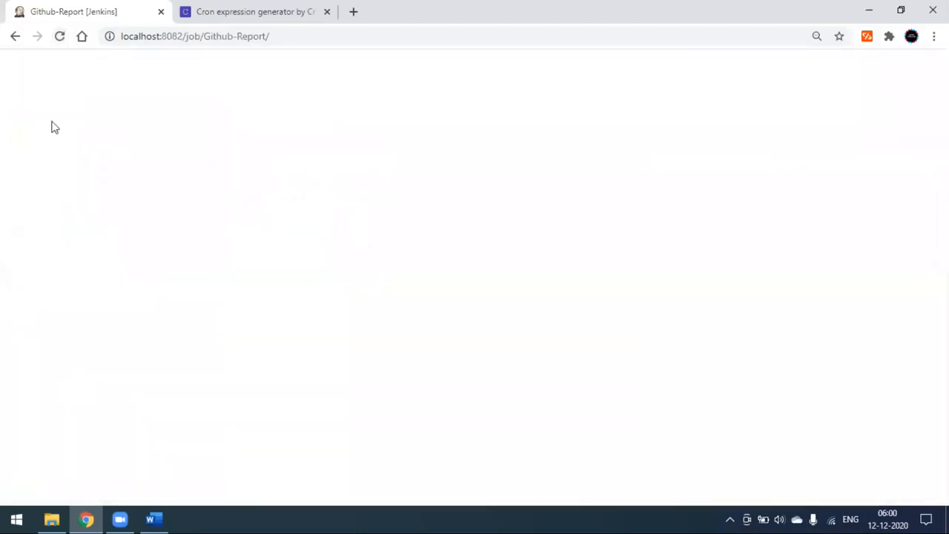
{"action": "left_click", "coordinate": [59, 39]}
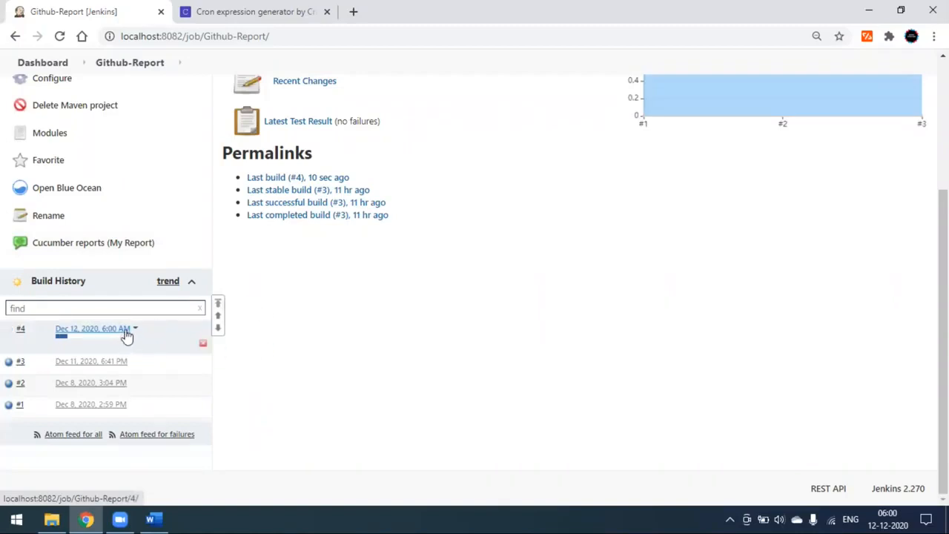
{"action": "left_click", "coordinate": [126, 330]}
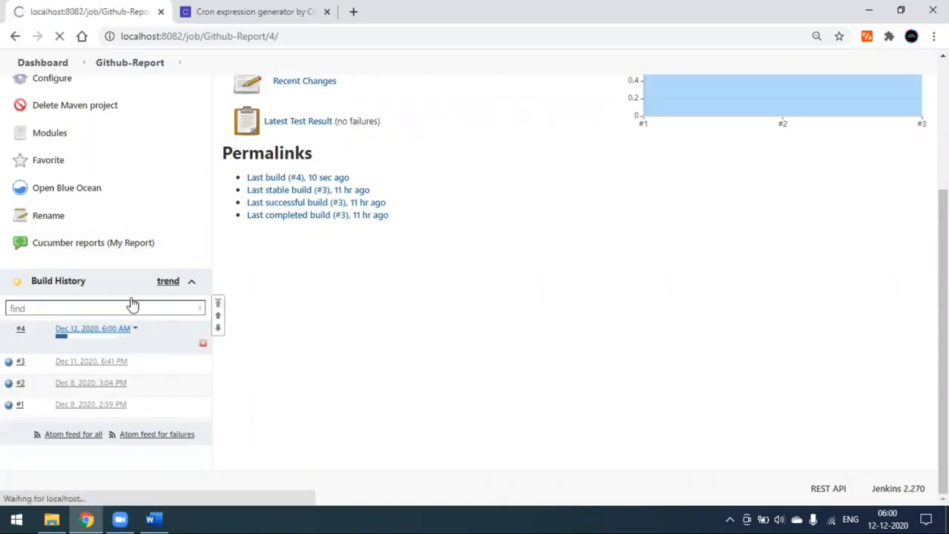
{"action": "left_click", "coordinate": [64, 215]}
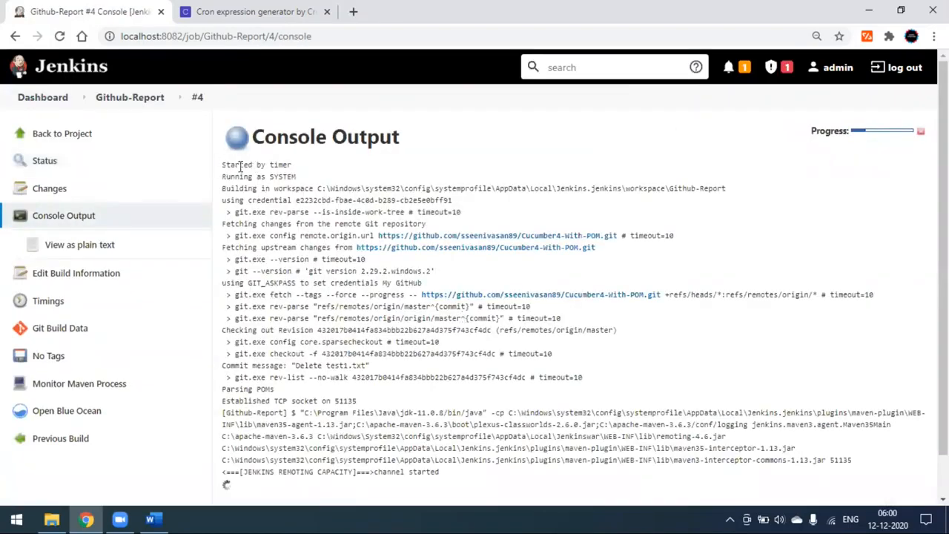
Open the console output of build #1 and check what started that build for comparison
{"action": "left_click", "coordinate": [80, 140]}
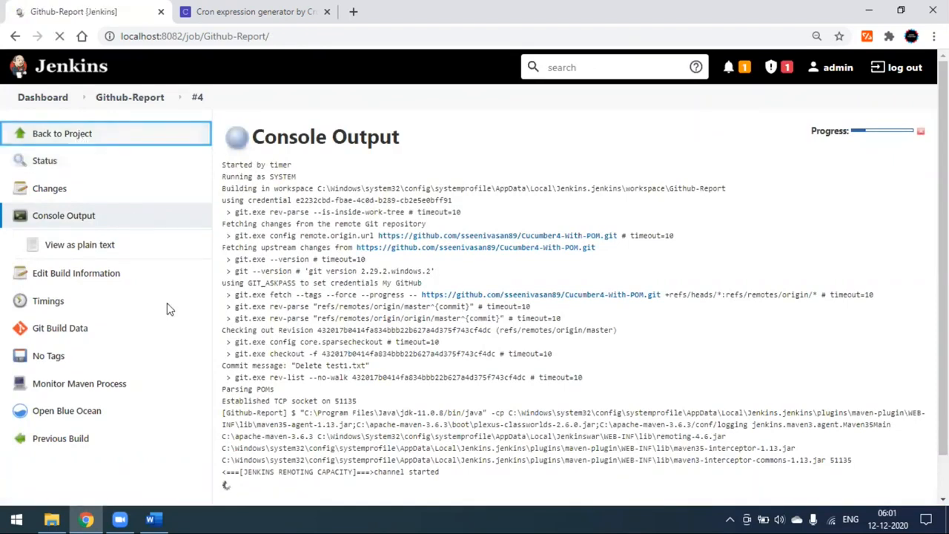
{"action": "scroll", "coordinate": [169, 310], "scroll_direction": "down", "scroll_amount": 2}
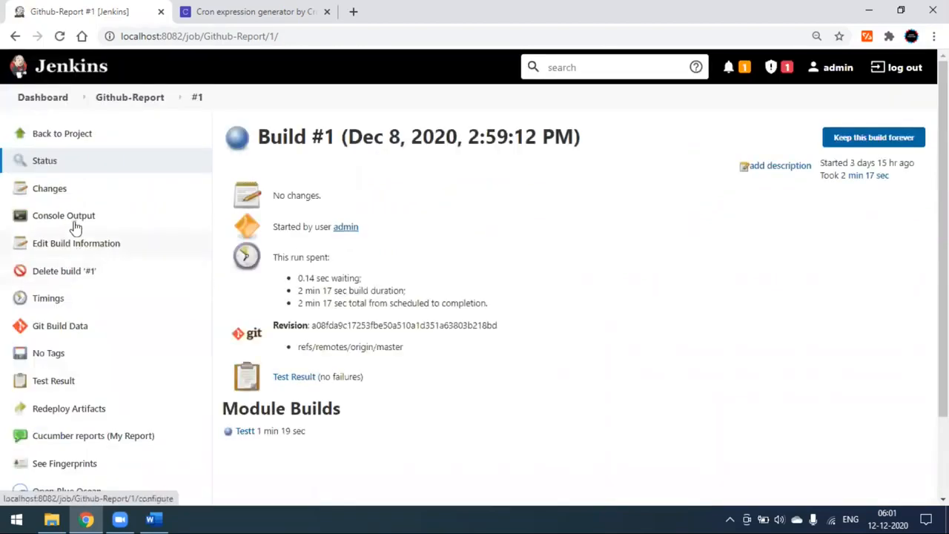
{"action": "left_click", "coordinate": [77, 216]}
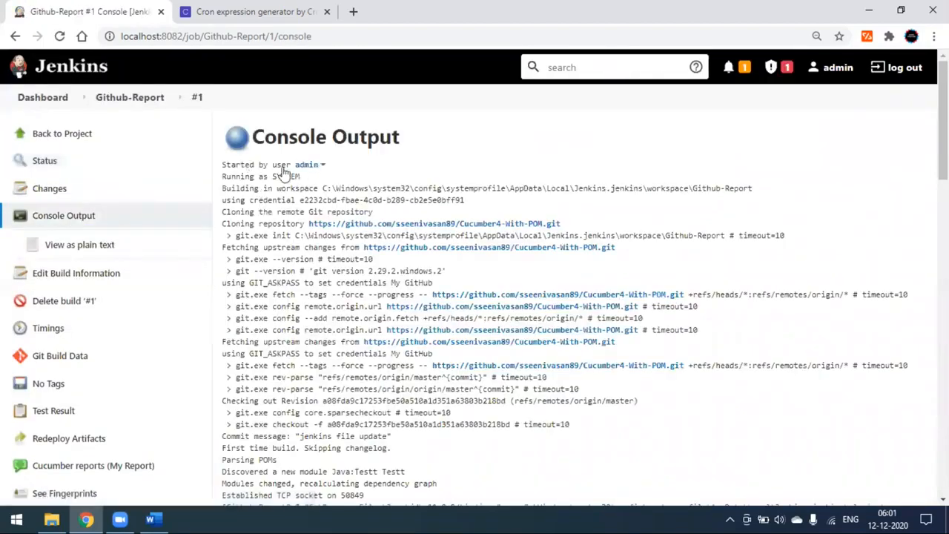
{"action": "scroll", "coordinate": [106, 331], "scroll_direction": "down", "scroll_amount": 4}
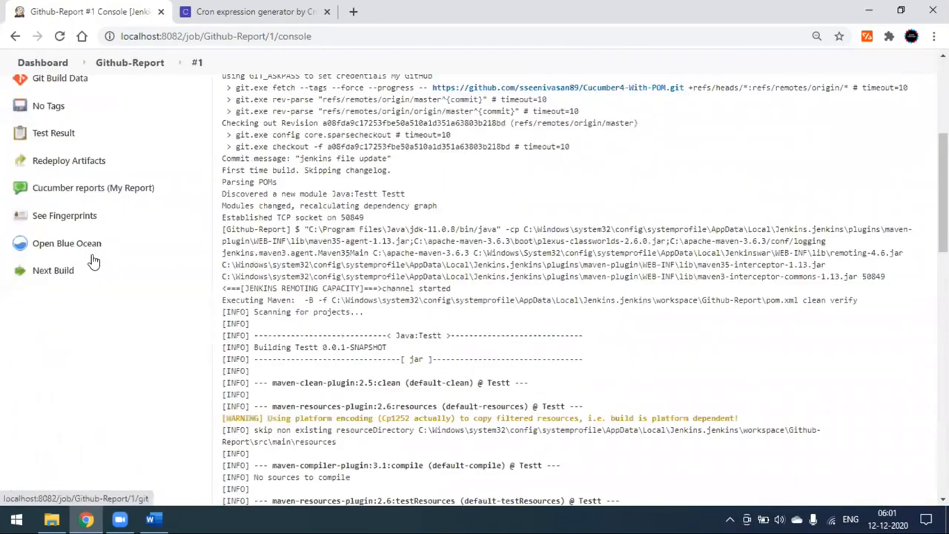
{"action": "scroll", "coordinate": [92, 254], "scroll_direction": "up", "scroll_amount": 3}
{"action": "scroll", "coordinate": [61, 158], "scroll_direction": "up", "scroll_amount": 2}
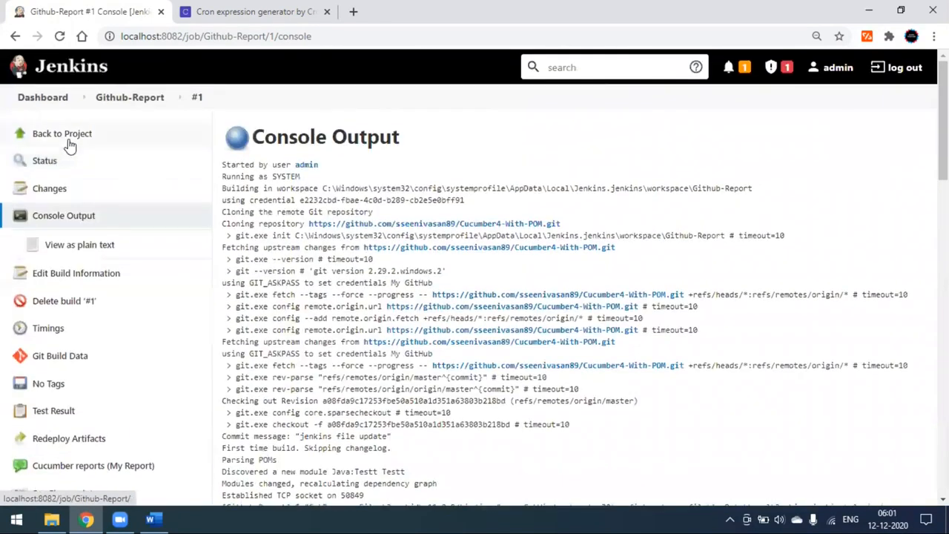
Go back to build #4's console output and follow its log from the start line through the tests to the end
{"action": "left_click", "coordinate": [62, 133]}
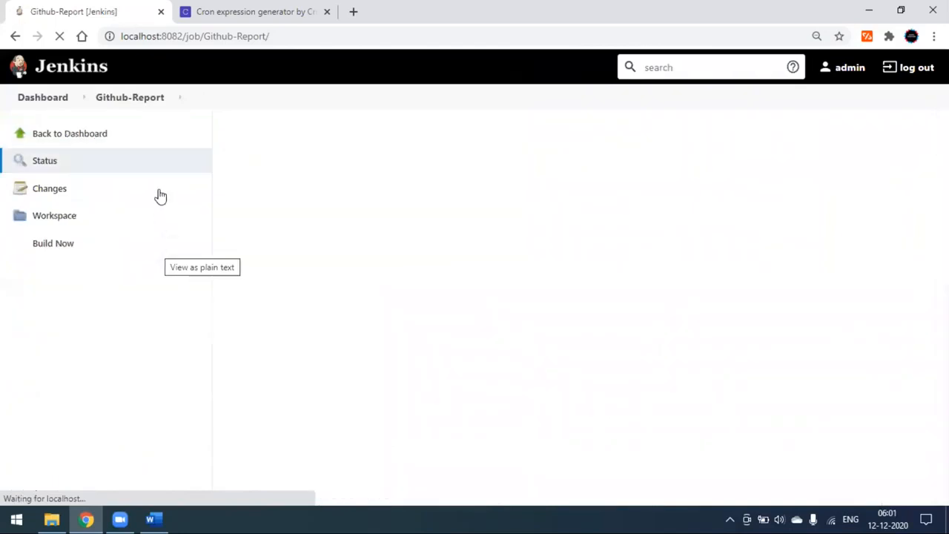
{"action": "scroll", "coordinate": [112, 411], "scroll_direction": "down", "scroll_amount": 2}
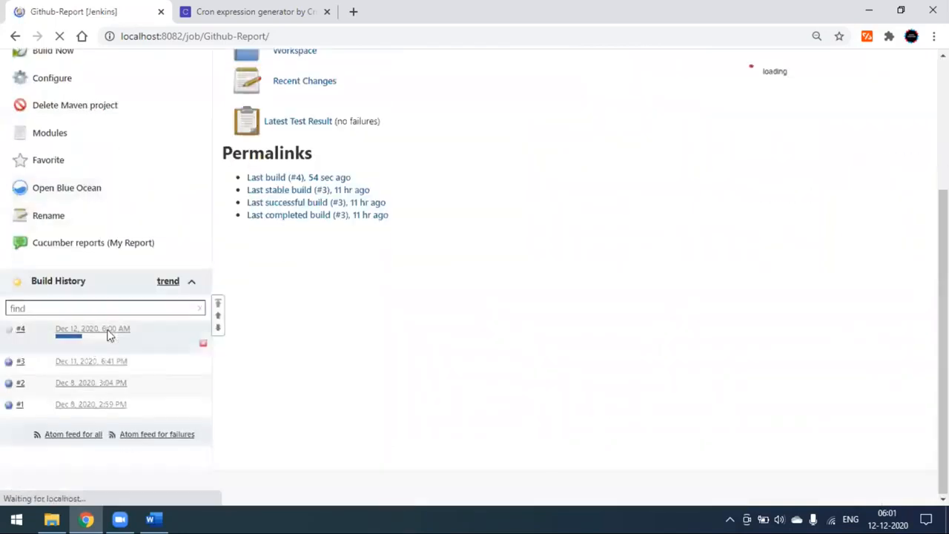
{"action": "left_click", "coordinate": [305, 309]}
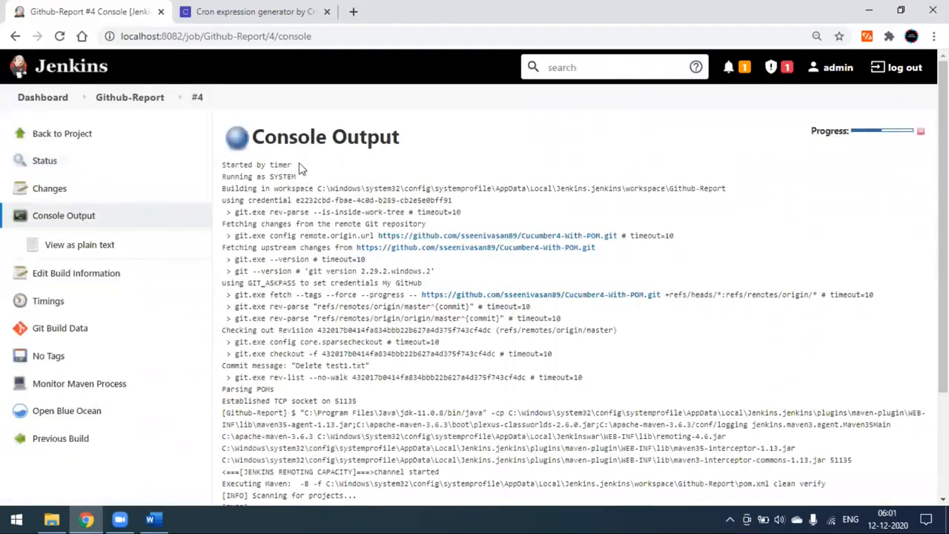
{"action": "triple_click", "coordinate": [298, 168]}
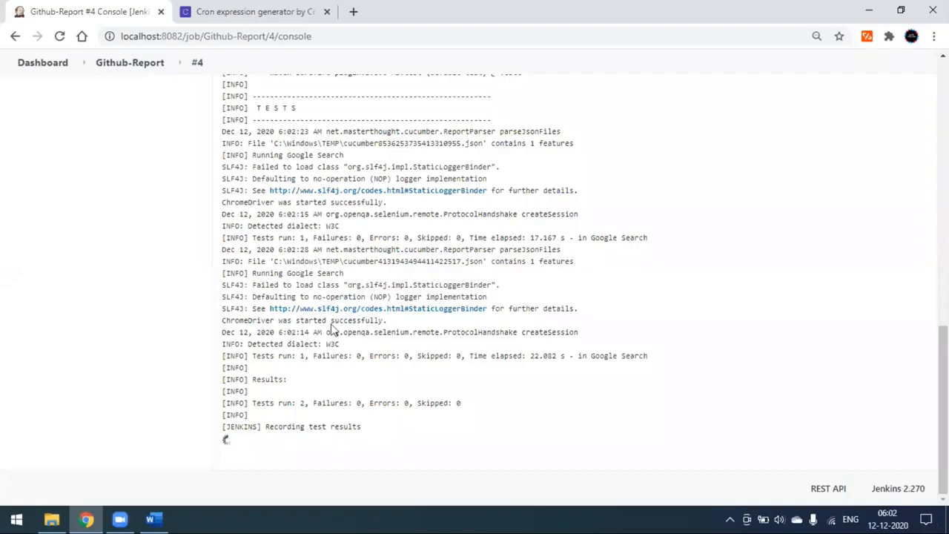
{"action": "scroll", "coordinate": [348, 255], "scroll_direction": "up", "scroll_amount": 2}
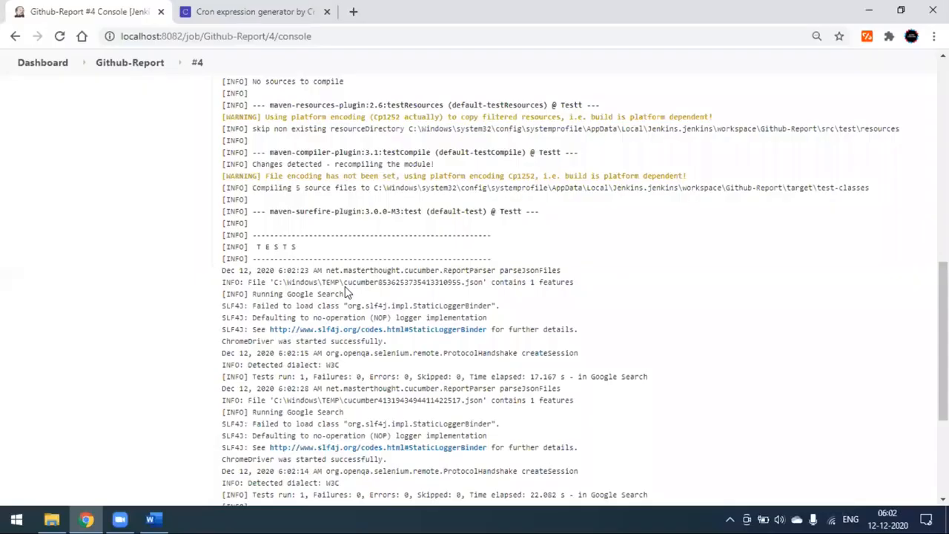
{"action": "scroll", "coordinate": [348, 290], "scroll_direction": "down", "scroll_amount": 3}
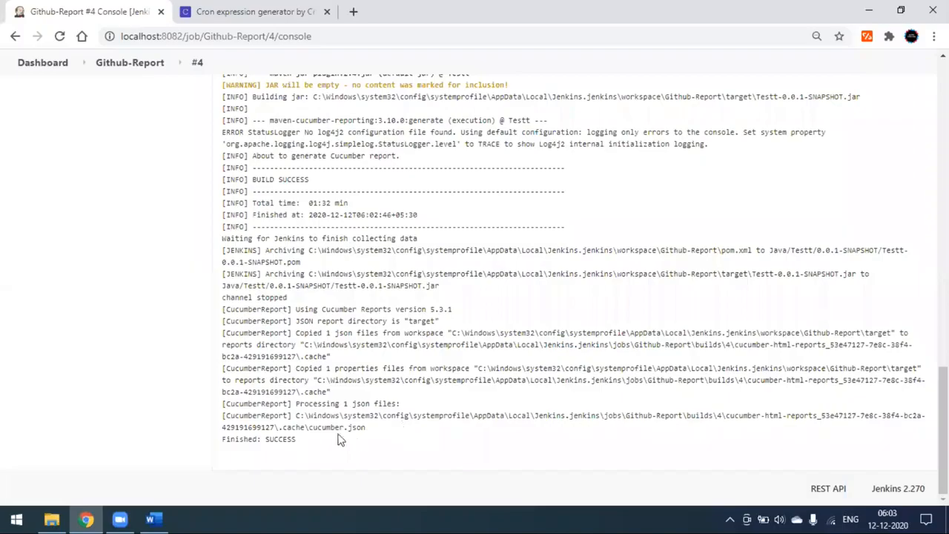
{"action": "scroll", "coordinate": [337, 439], "scroll_direction": "up", "scroll_amount": 2}
{"action": "scroll", "coordinate": [339, 433], "scroll_direction": "up", "scroll_amount": 13}
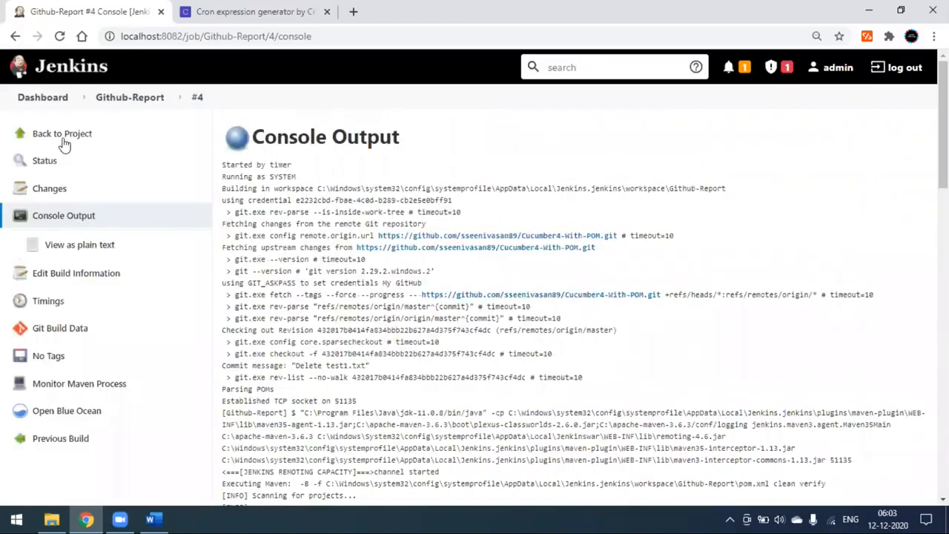
Return to the Github-Report project and open its configuration at the build trigger settings
{"action": "left_click", "coordinate": [82, 137]}
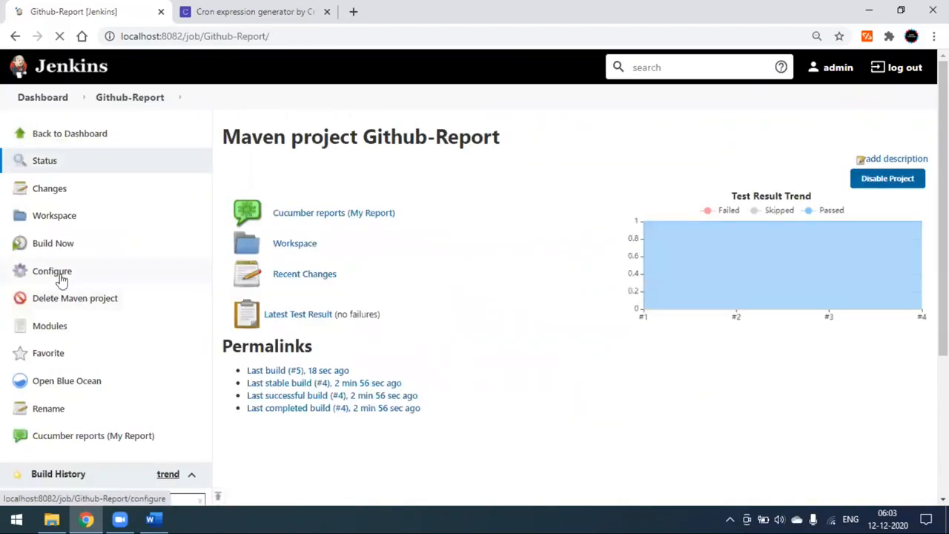
{"action": "left_click", "coordinate": [61, 281]}
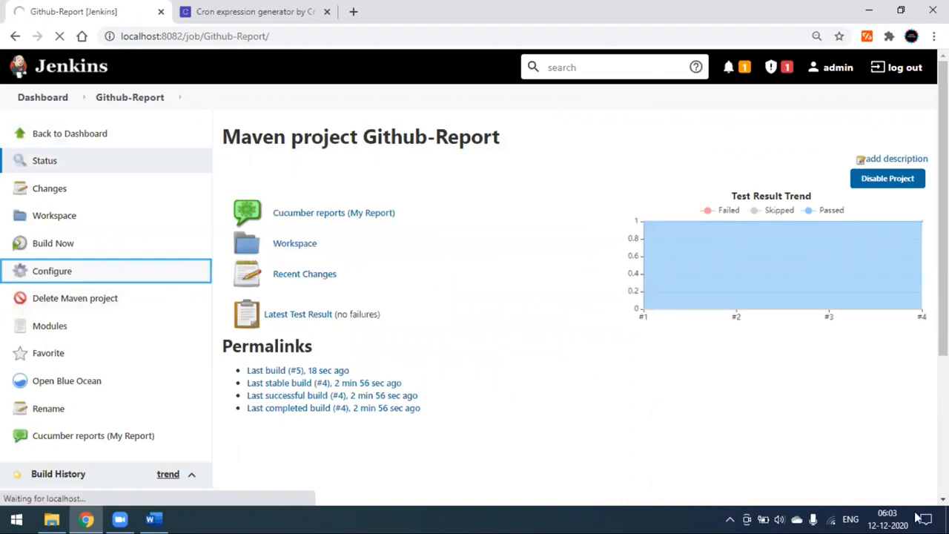
{"action": "mouse_move", "coordinate": [889, 517]}
{"action": "scroll", "coordinate": [144, 245], "scroll_direction": "down", "scroll_amount": 2}
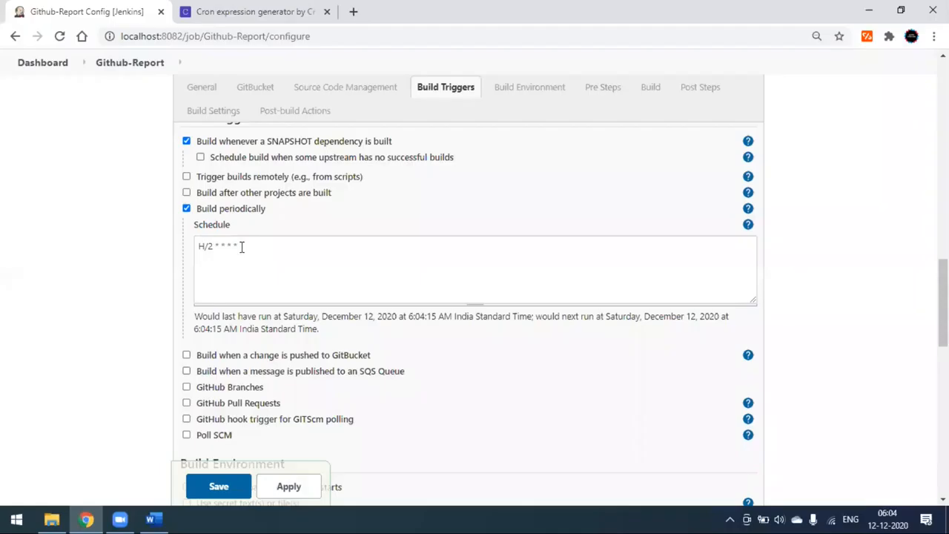
Replace the periodic build schedule with "6 6 * * *", then apply and save the job configuration
{"action": "left_click", "coordinate": [241, 247]}
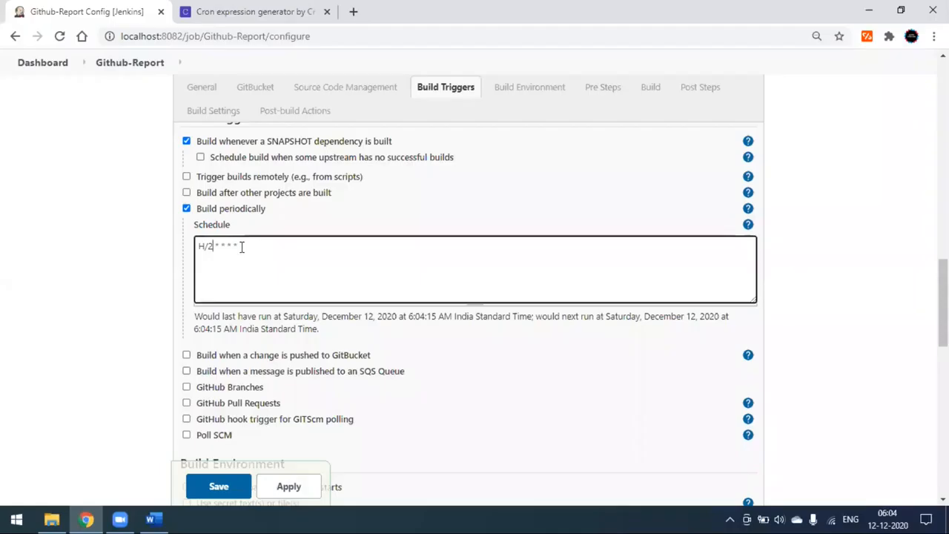
{"action": "key", "text": "Home"}
{"action": "key", "text": "Delete"}
{"action": "key", "text": "Delete"}
{"action": "key", "text": "Delete"}
{"action": "key", "text": "Delete"}
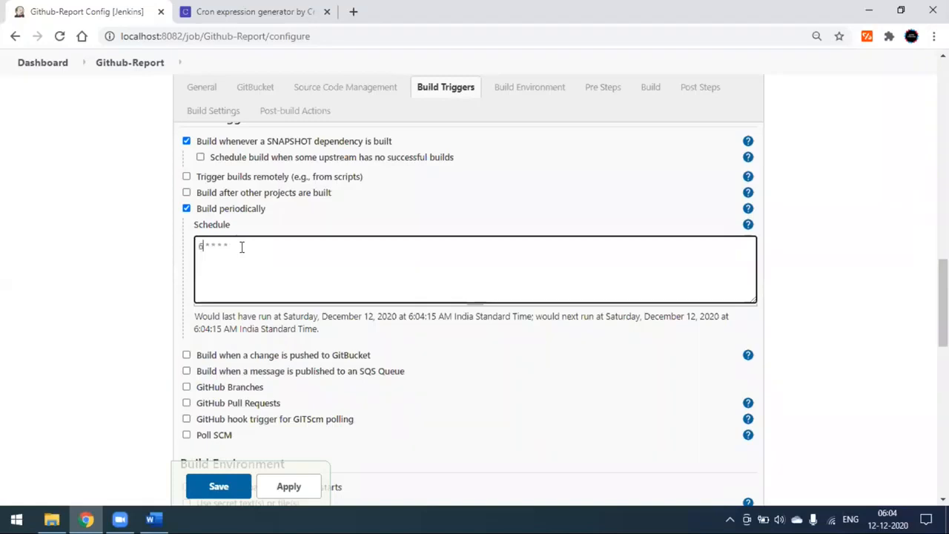
{"action": "type", "text": "6 6"}
{"action": "left_click", "coordinate": [820, 295]}
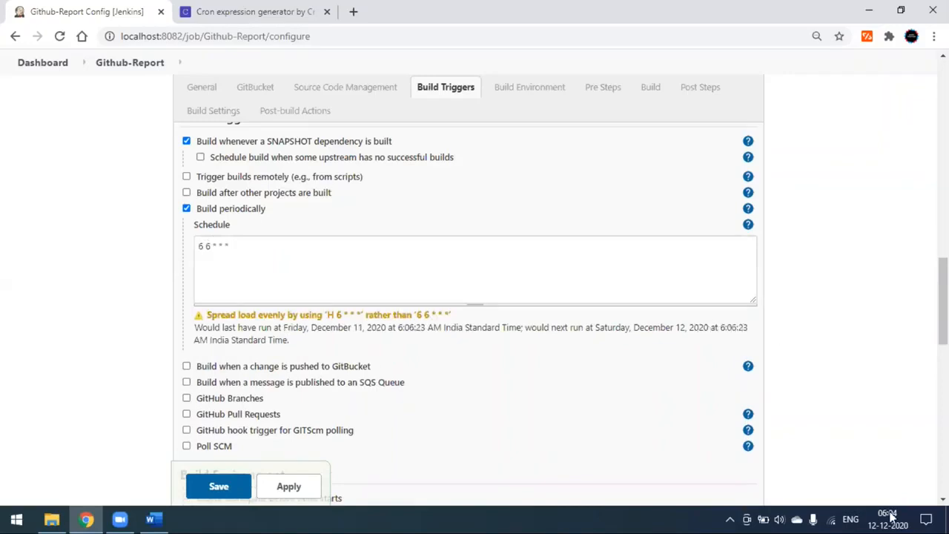
{"action": "mouse_move", "coordinate": [890, 516]}
{"action": "left_click", "coordinate": [299, 494]}
{"action": "left_click", "coordinate": [237, 490]}
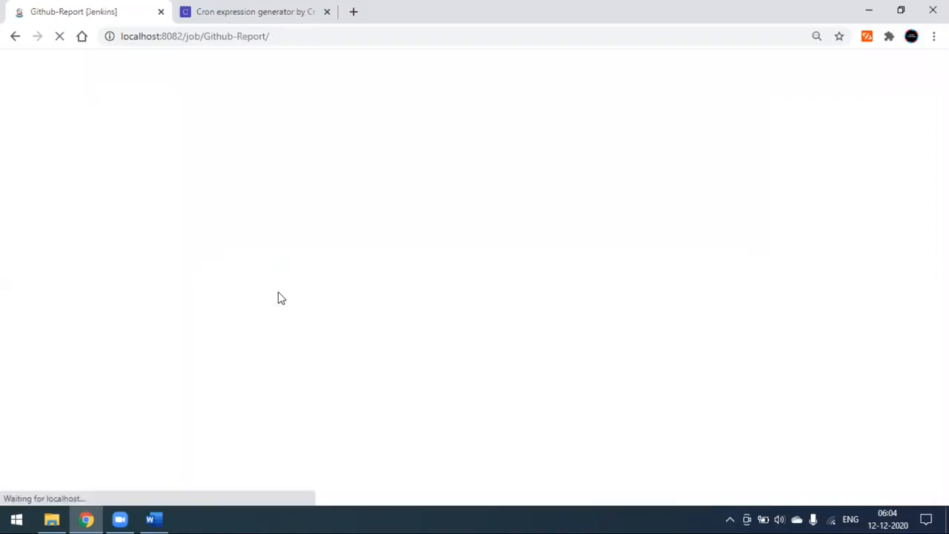
Look over the saved project page's build history and return to the Cronhub cron expression generator
{"action": "scroll", "coordinate": [278, 292], "scroll_direction": "down", "scroll_amount": 3}
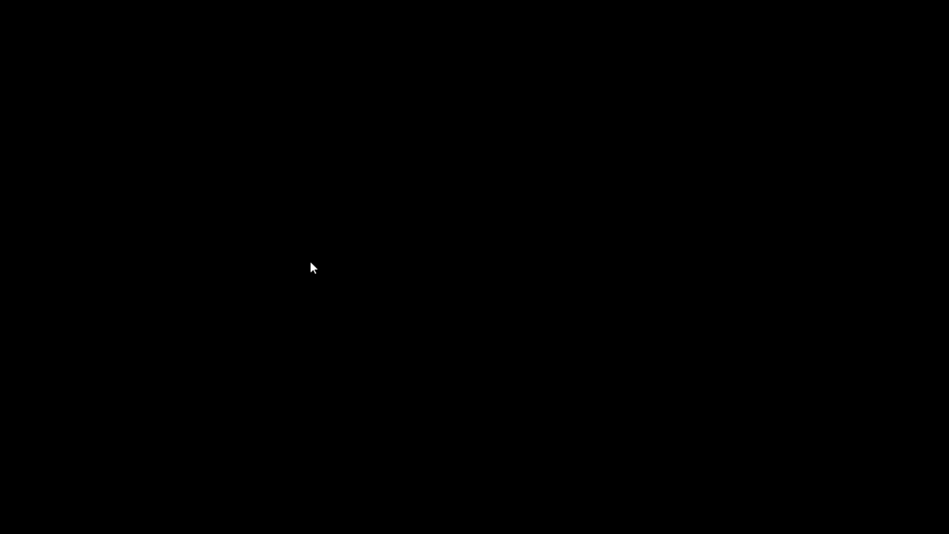
{"action": "left_click", "coordinate": [293, 12]}
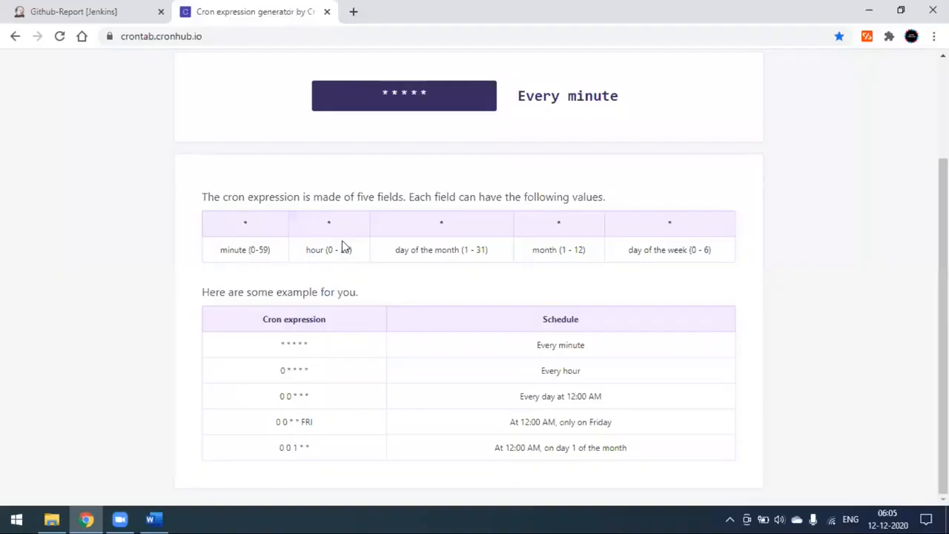
Enter the cron expression "15 1 * * *" in the Cronhub generator and compare it with the field value table
{"action": "scroll", "coordinate": [341, 242], "scroll_direction": "up", "scroll_amount": 1}
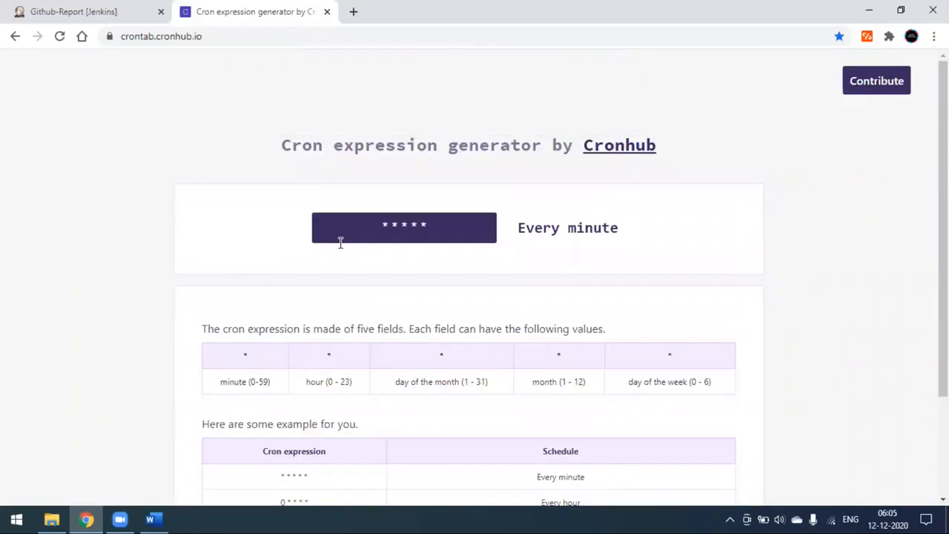
{"action": "key", "text": "BackSpace"}
{"action": "type", "text": "15"}
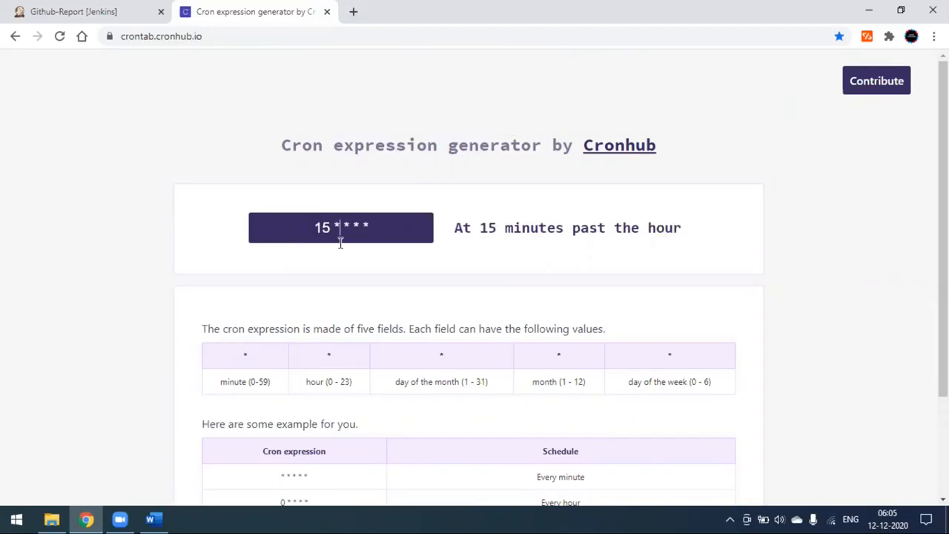
{"action": "key", "text": "BackSpace"}
{"action": "type", "text": "1"}
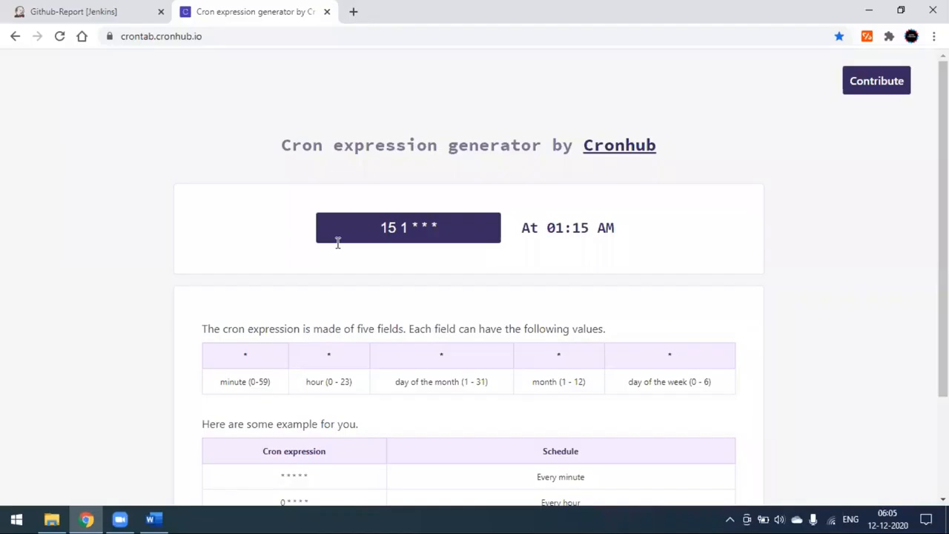
{"action": "scroll", "coordinate": [395, 161], "scroll_direction": "down", "scroll_amount": 1}
{"action": "scroll", "coordinate": [396, 161], "scroll_direction": "down", "scroll_amount": 1}
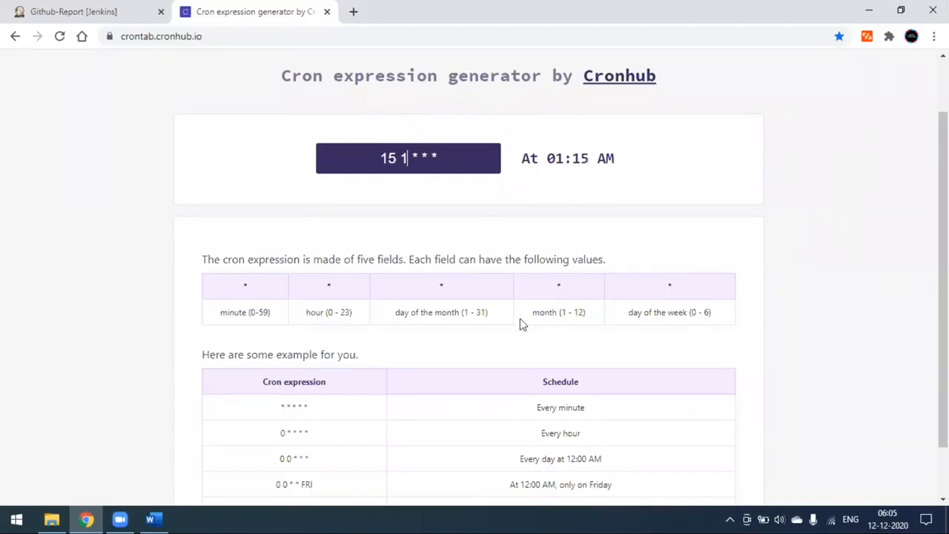
{"action": "scroll", "coordinate": [518, 318], "scroll_direction": "down", "scroll_amount": 1}
{"action": "scroll", "coordinate": [450, 168], "scroll_direction": "up", "scroll_amount": 1}
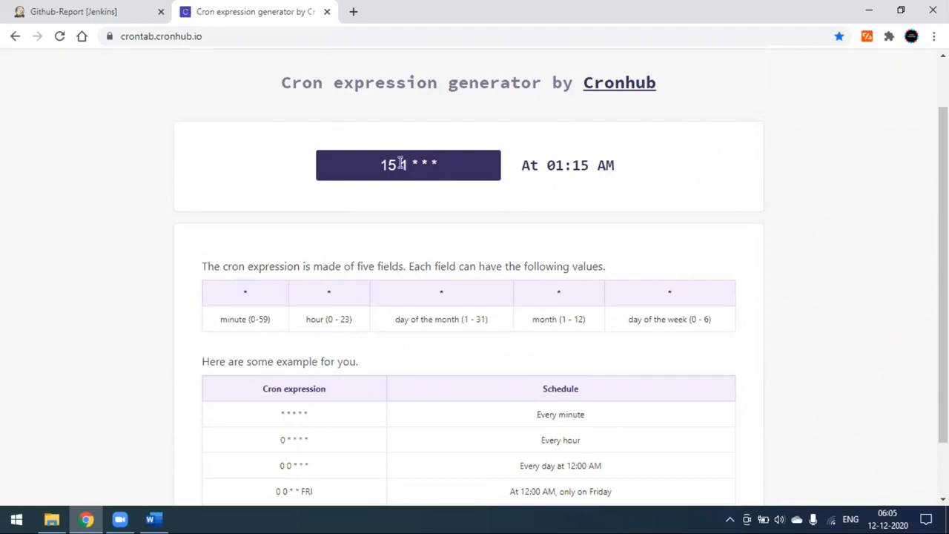
Switch to the Jenkins Github-Report page and refresh it to check the build history for a scheduled build
{"action": "left_click", "coordinate": [118, 12]}
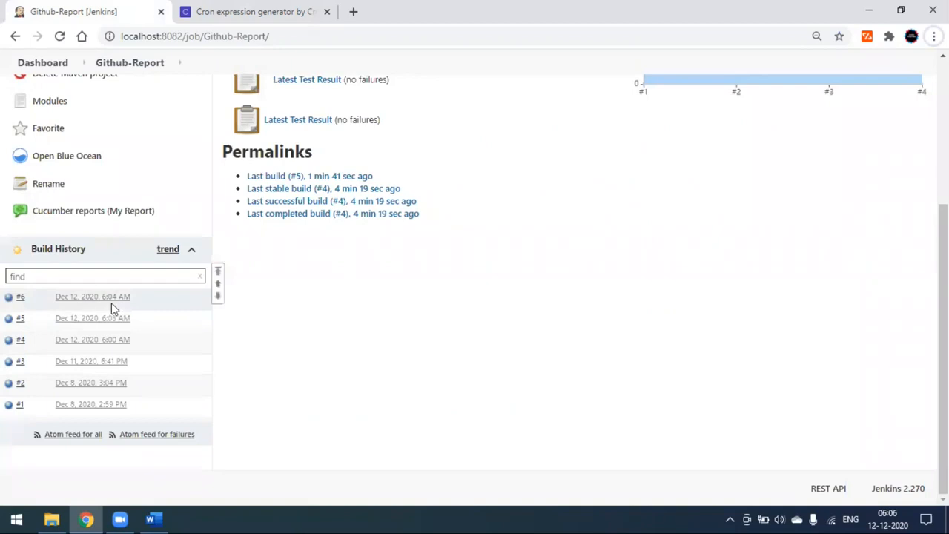
{"action": "mouse_move", "coordinate": [887, 517]}
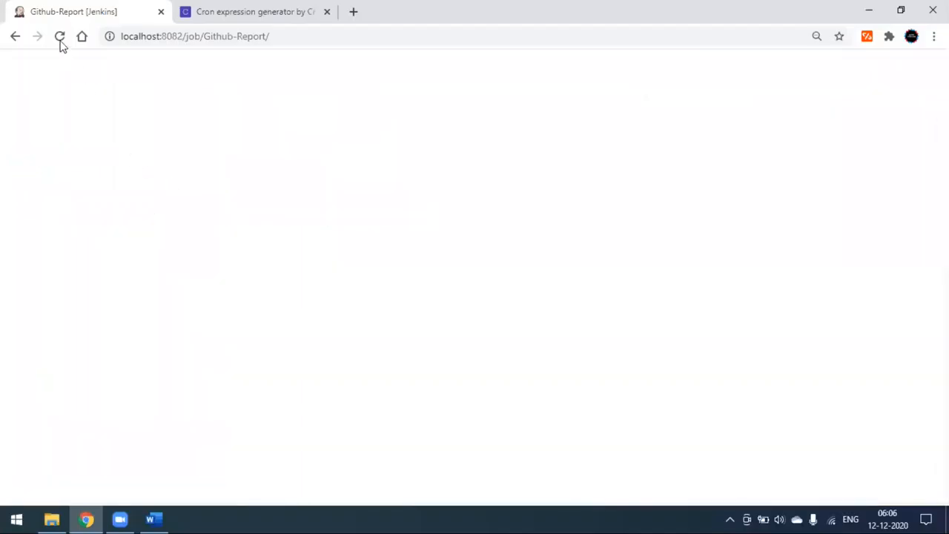
{"action": "left_click", "coordinate": [61, 42]}
{"action": "scroll", "coordinate": [306, 384], "scroll_direction": "down", "scroll_amount": 4}
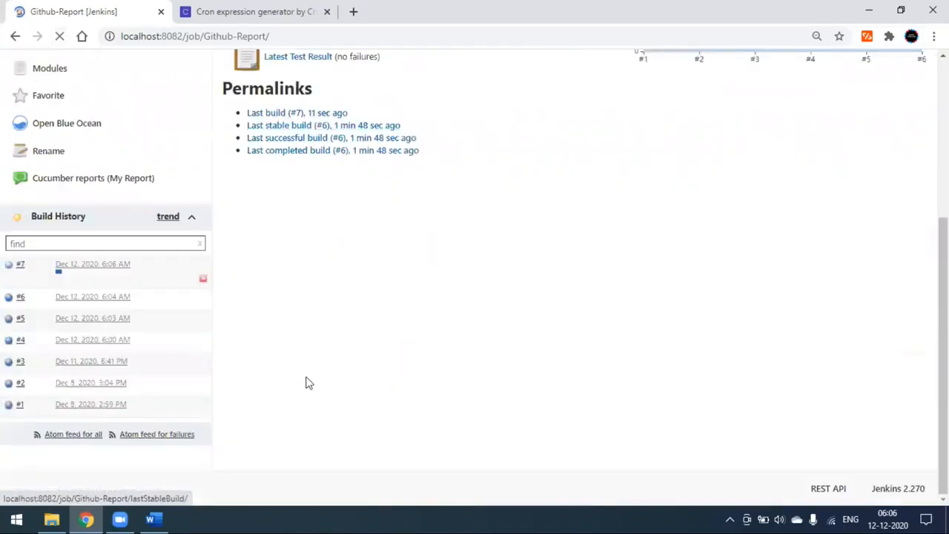
Open build #7 and read its console output to check what started the build
{"action": "left_click", "coordinate": [130, 274]}
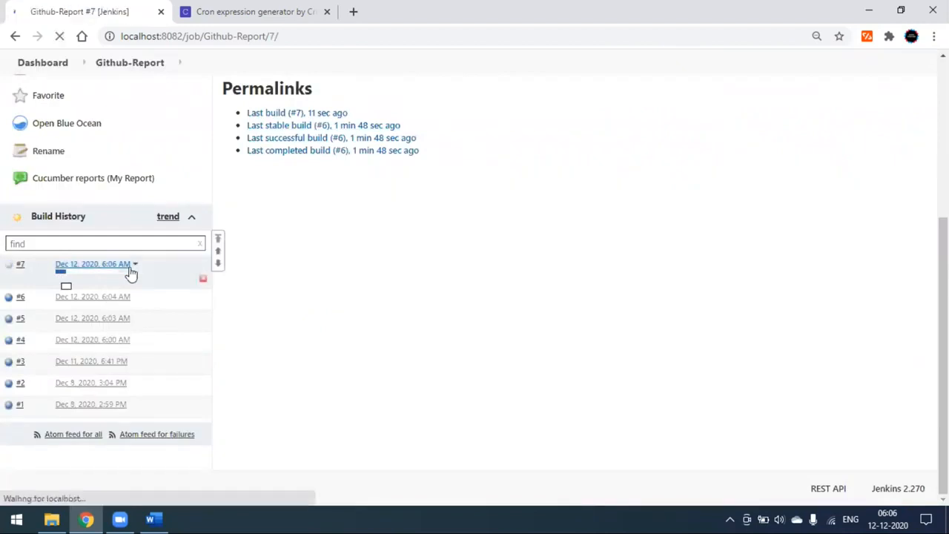
{"action": "left_click", "coordinate": [59, 220]}
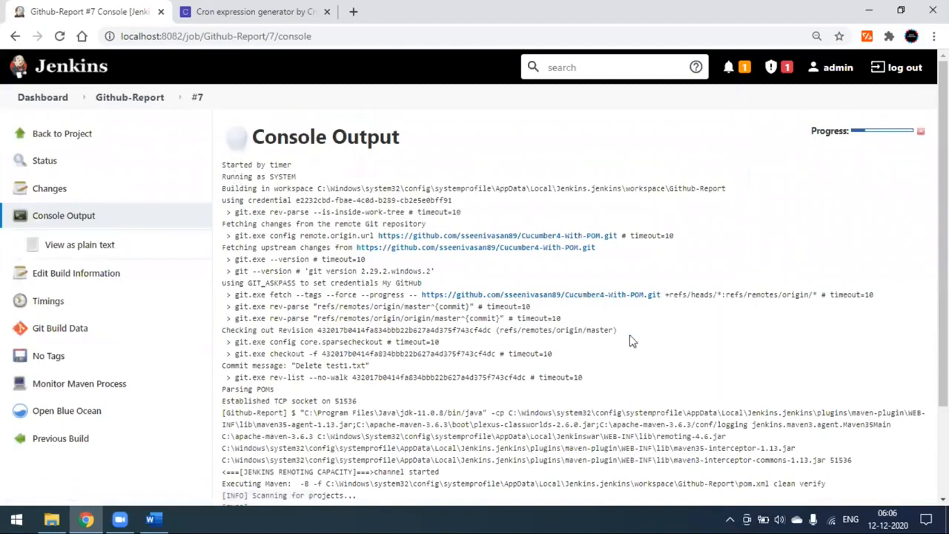
{"action": "scroll", "coordinate": [134, 298], "scroll_direction": "down", "scroll_amount": 2}
{"action": "scroll", "coordinate": [133, 298], "scroll_direction": "up", "scroll_amount": 3}
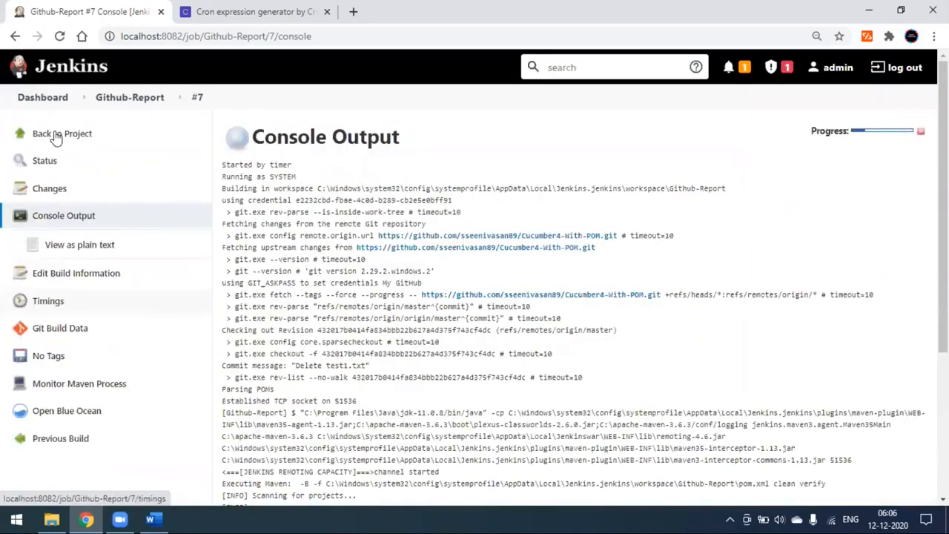
Review the periodic schedule in the Github-Report configuration, and return to the project page to check its build history
{"action": "left_click", "coordinate": [57, 133]}
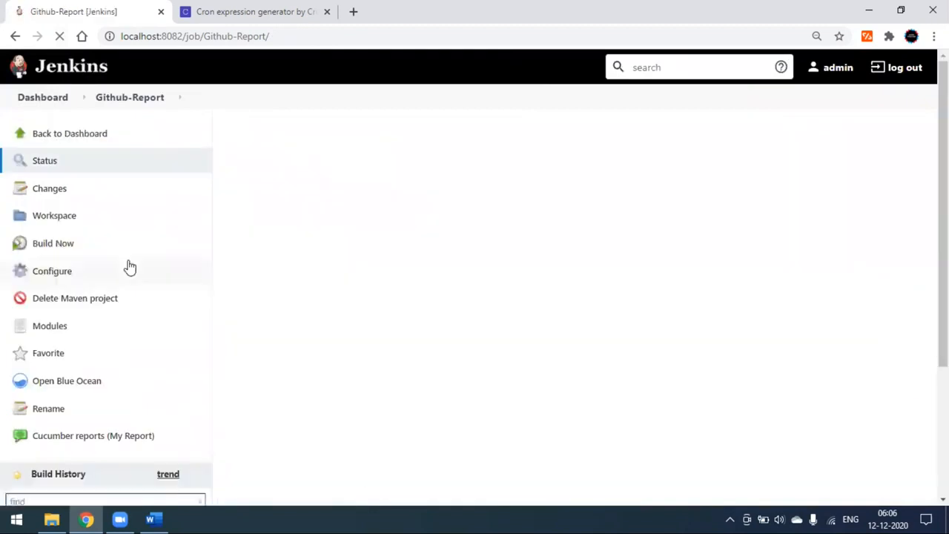
{"action": "left_click", "coordinate": [59, 271]}
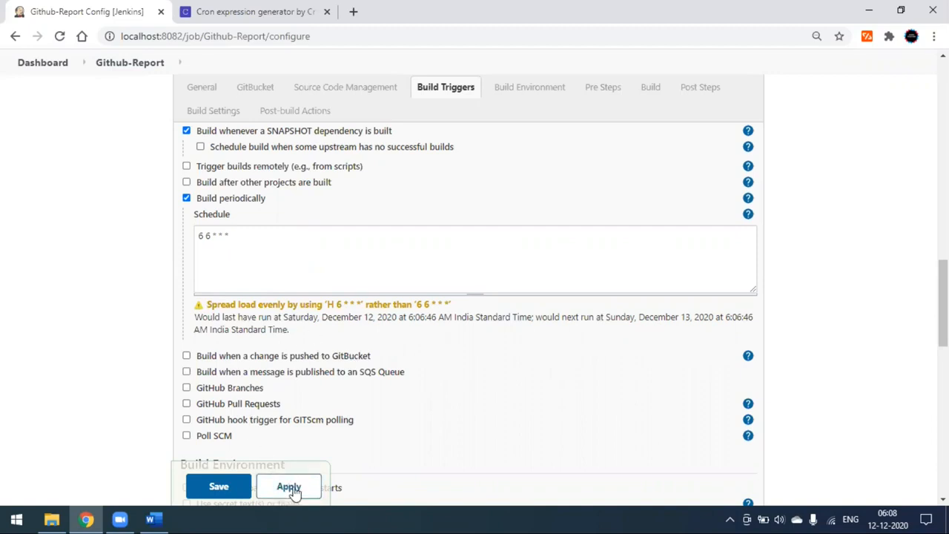
{"action": "left_click", "coordinate": [134, 66]}
{"action": "left_click", "coordinate": [541, 116]}
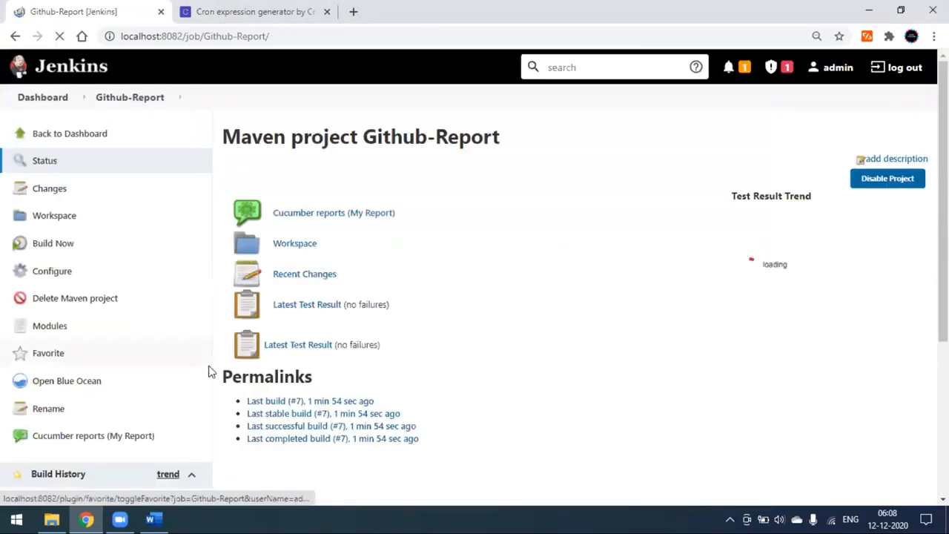
{"action": "scroll", "coordinate": [161, 354], "scroll_direction": "down", "scroll_amount": 3}
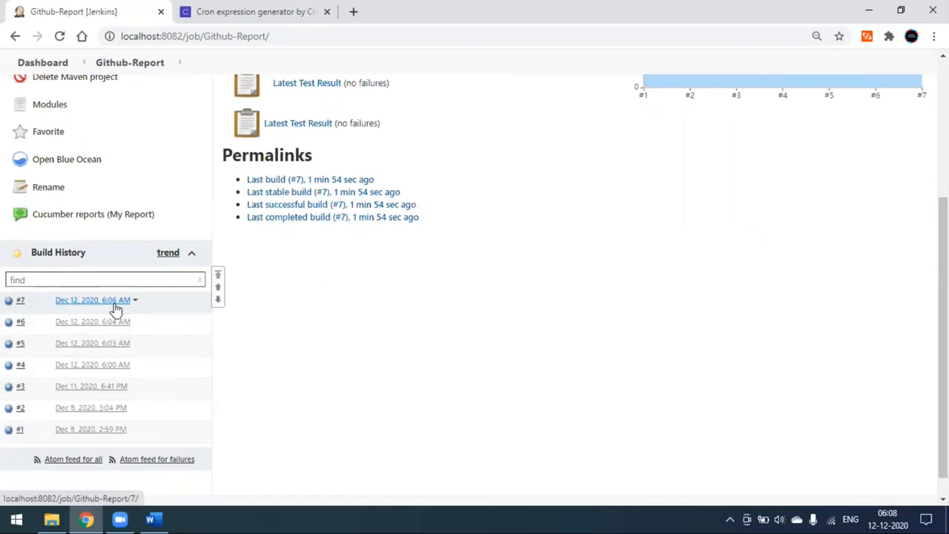
{"action": "scroll", "coordinate": [308, 323], "scroll_direction": "up", "scroll_amount": 3}
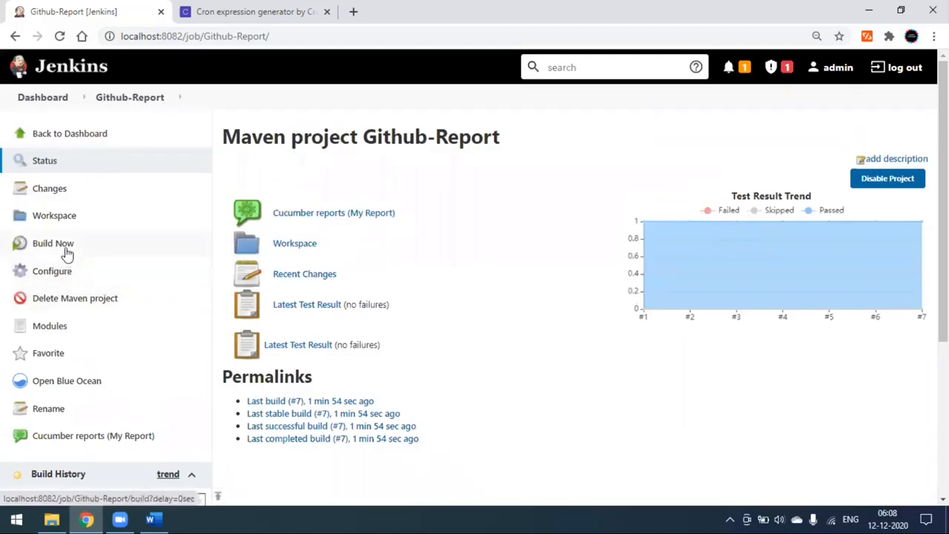
Return to the Cronhub generator and reset the minute and hour fields to asterisks, giving "* * * * *"
{"action": "left_click", "coordinate": [259, 11]}
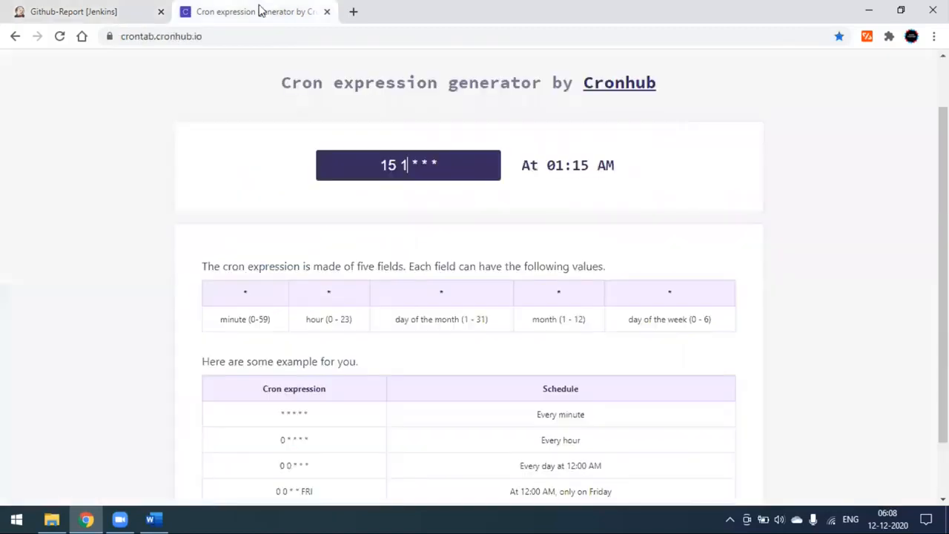
{"action": "scroll", "coordinate": [376, 296], "scroll_direction": "up", "scroll_amount": 1}
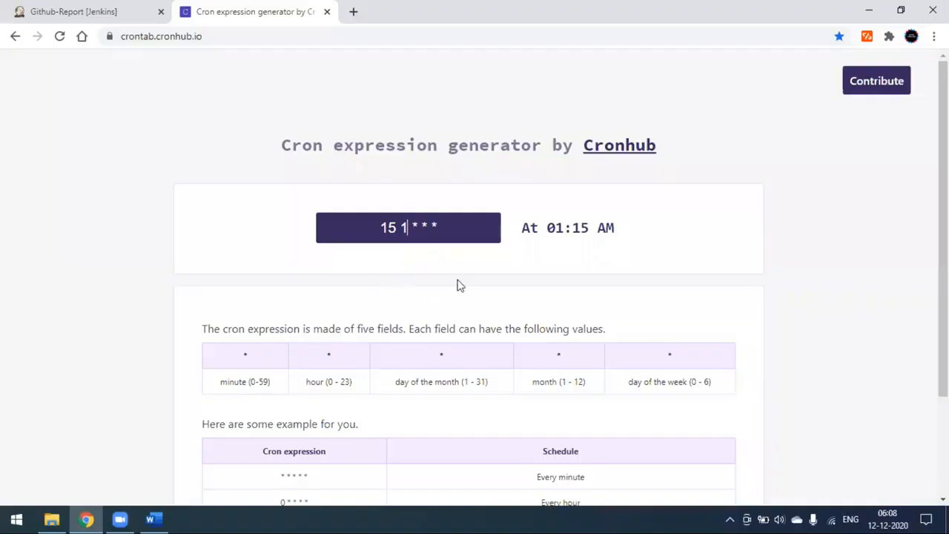
{"action": "key", "text": "BackSpace"}
{"action": "key", "text": "BackSpace"}
{"action": "key", "text": "BackSpace"}
{"action": "key", "text": "BackSpace"}
{"action": "type", "text": "* *"}
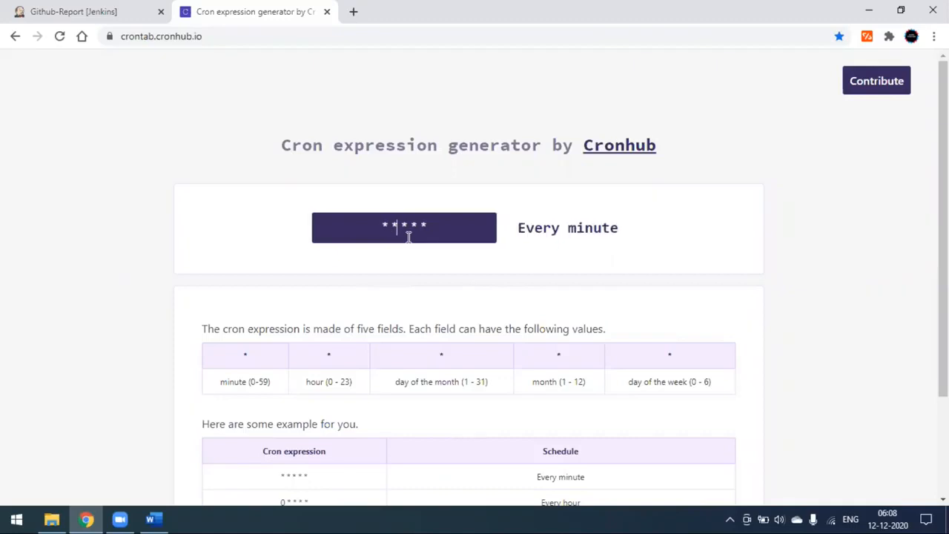
Set the day-of-the-week field of the cron expression to 4
{"action": "left_click", "coordinate": [445, 229]}
{"action": "scroll", "coordinate": [454, 234], "scroll_direction": "down", "scroll_amount": 1}
{"action": "scroll", "coordinate": [456, 236], "scroll_direction": "up", "scroll_amount": 1}
{"action": "key", "text": "BackSpace"}
{"action": "type", "text": "4"}
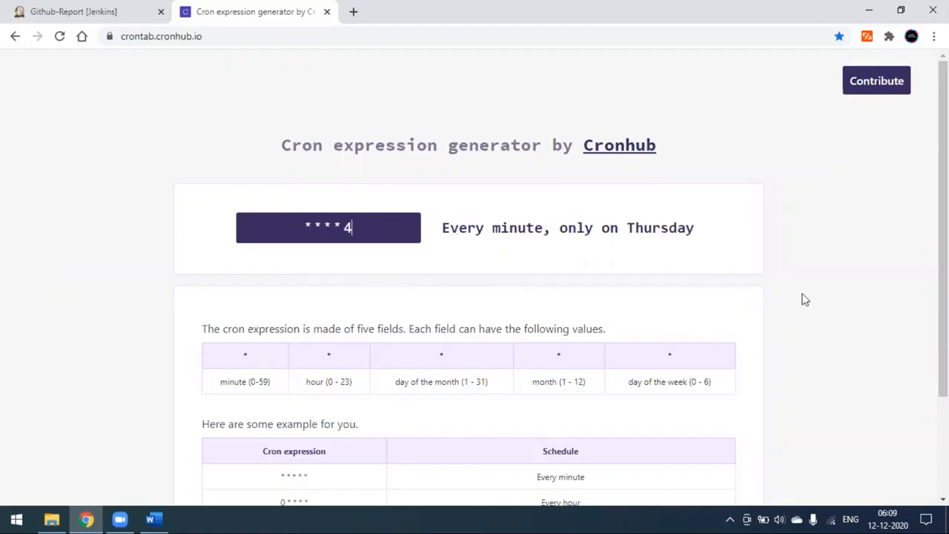
Set the cron expression's hour to 4 and its minute to 10, giving "10 4 * * 4"
{"action": "left_click", "coordinate": [315, 225]}
{"action": "key", "text": "Delete"}
{"action": "type", "text": "4"}
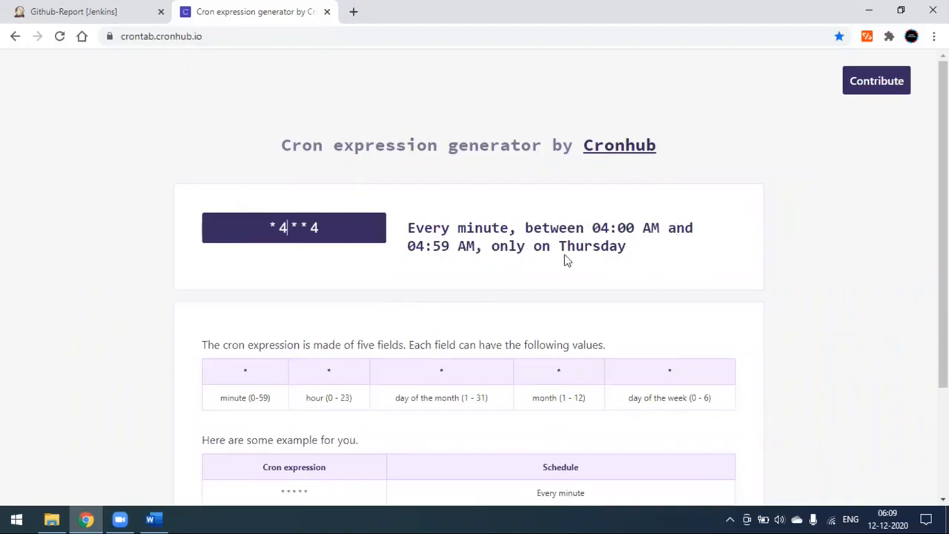
{"action": "left_click", "coordinate": [275, 227]}
{"action": "key", "text": "BackSpace"}
{"action": "type", "text": "10"}
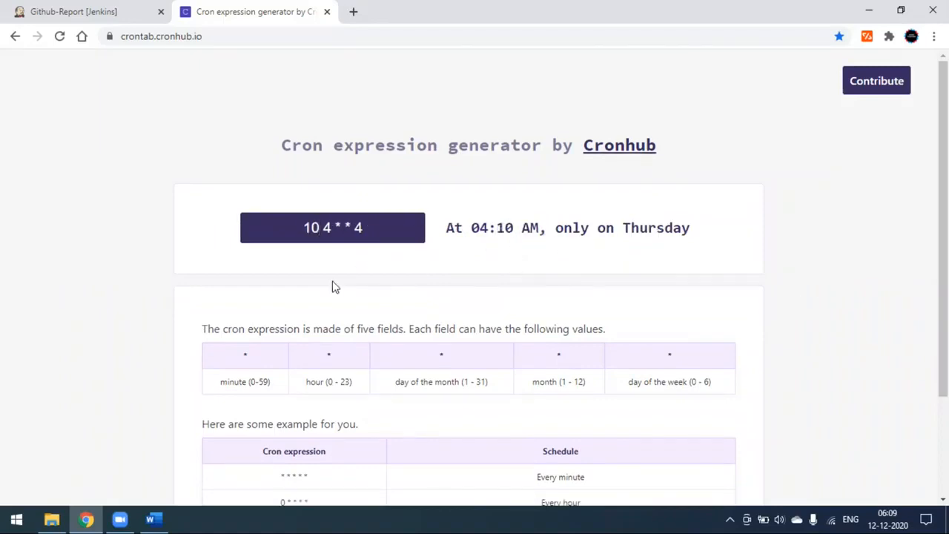
{"action": "scroll", "coordinate": [447, 301], "scroll_direction": "down", "scroll_amount": 1}
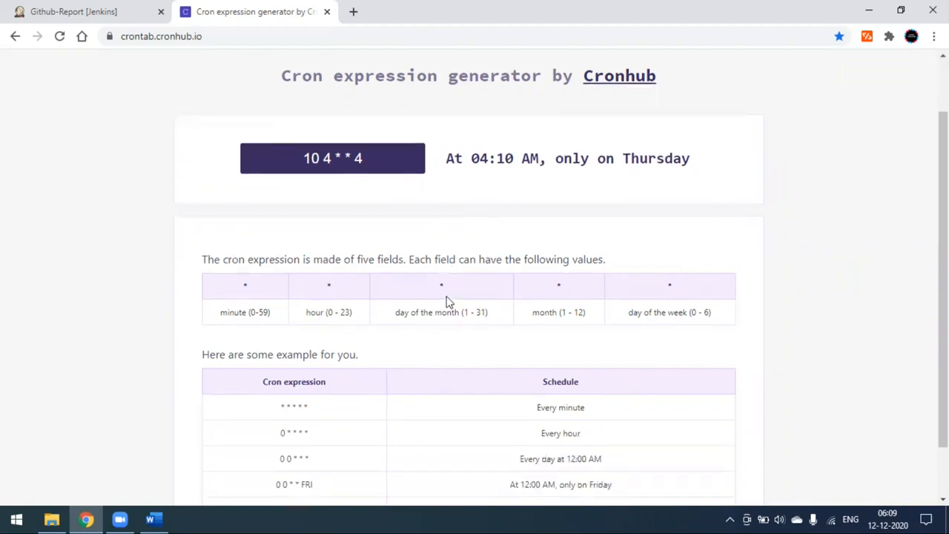
Go back to the Jenkins Github-Report page and look over the list of builds in its history
{"action": "left_click", "coordinate": [89, 11]}
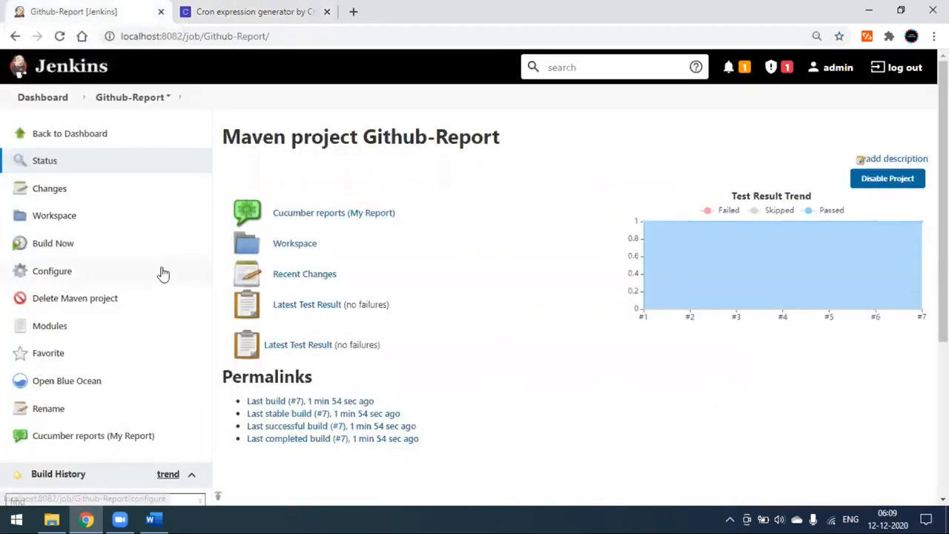
{"action": "scroll", "coordinate": [89, 379], "scroll_direction": "down", "scroll_amount": 1}
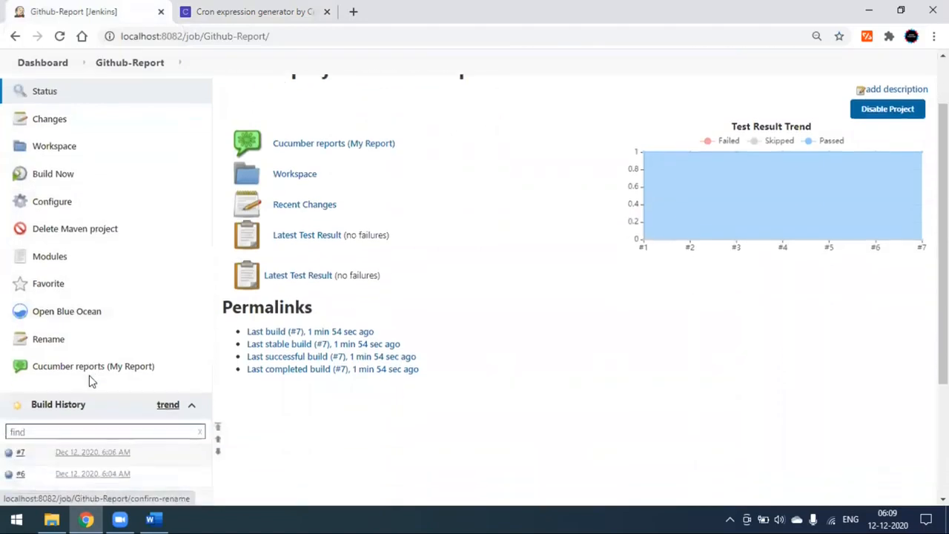
{"action": "scroll", "coordinate": [82, 356], "scroll_direction": "down", "scroll_amount": 2}
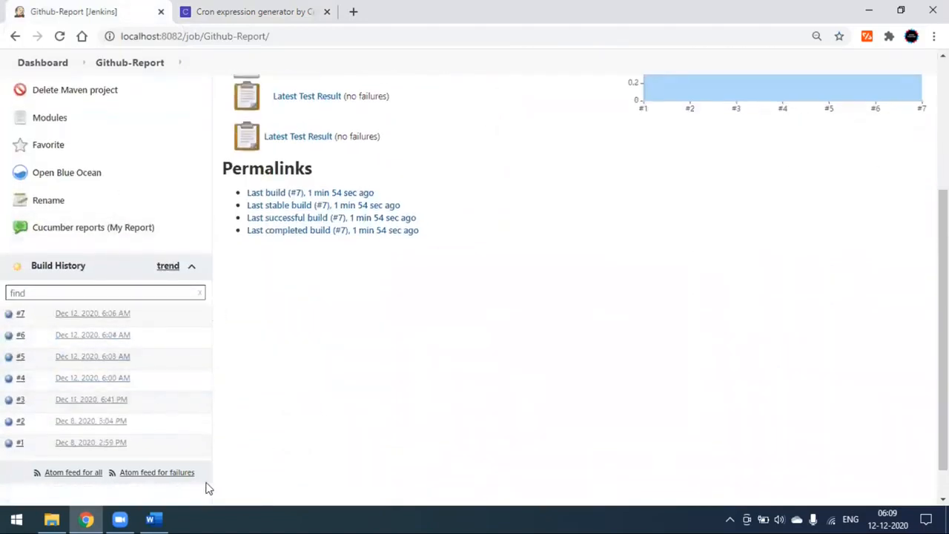
Switch to the Report document in Word, read the periodic build schedule examples, and return to the Jenkins project page
{"action": "left_click", "coordinate": [152, 518]}
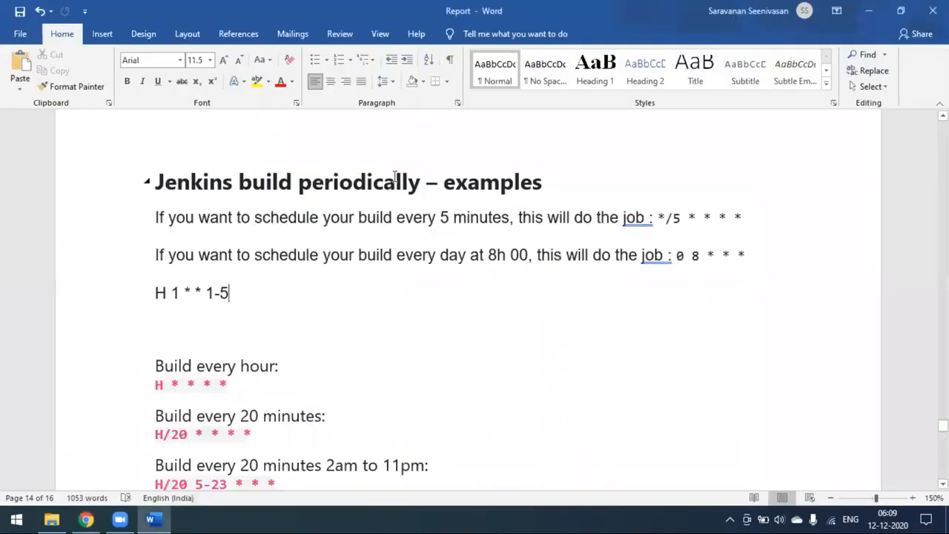
{"action": "scroll", "coordinate": [275, 280], "scroll_direction": "down", "scroll_amount": 2}
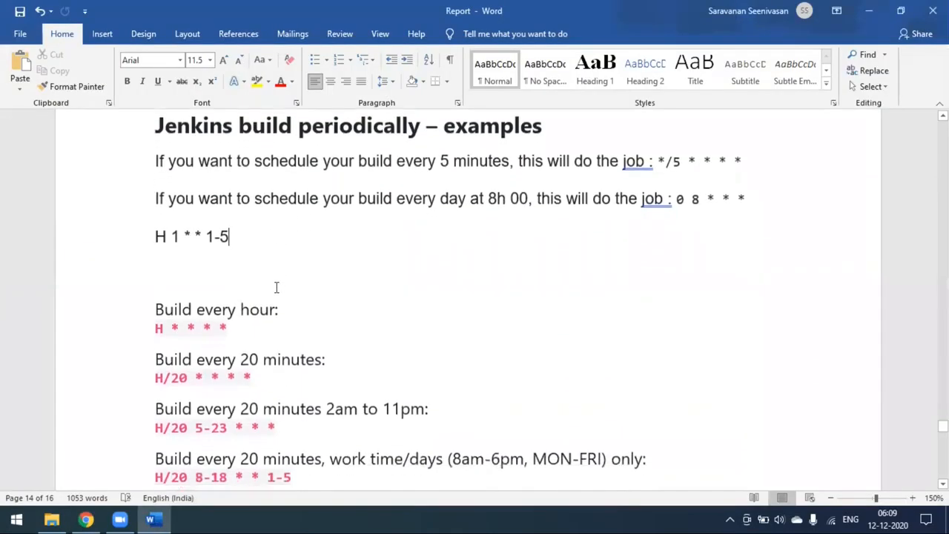
{"action": "scroll", "coordinate": [275, 287], "scroll_direction": "down", "scroll_amount": 5}
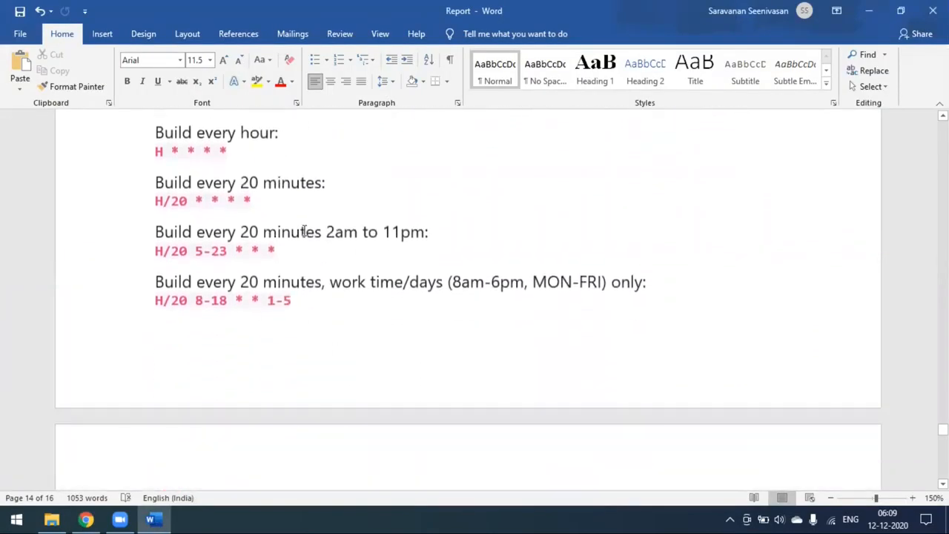
{"action": "scroll", "coordinate": [364, 347], "scroll_direction": "up", "scroll_amount": 1}
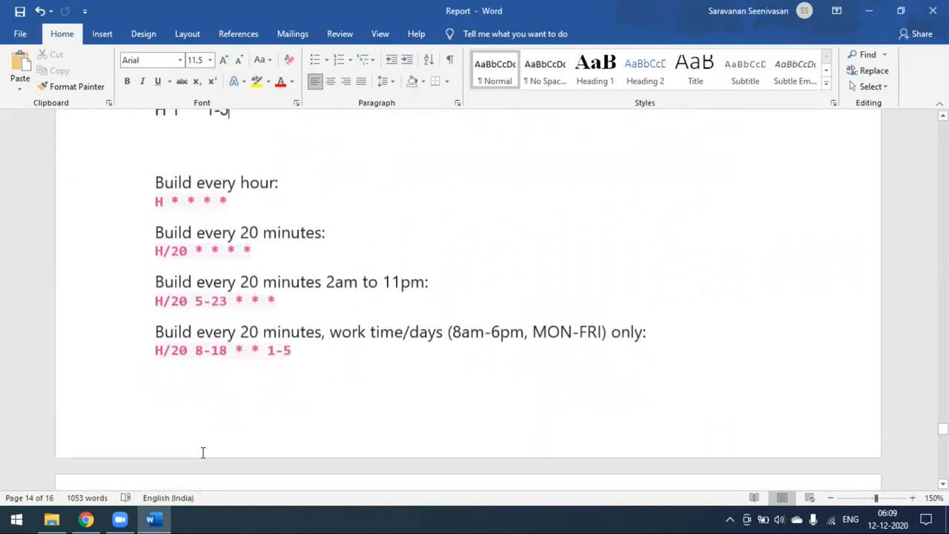
{"action": "left_click", "coordinate": [92, 516]}
{"action": "scroll", "coordinate": [326, 355], "scroll_direction": "up", "scroll_amount": 3}
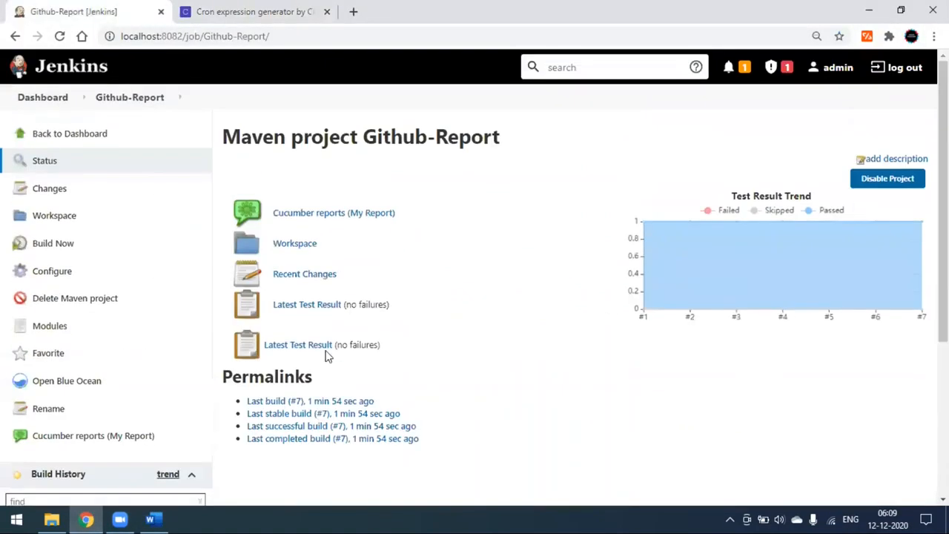